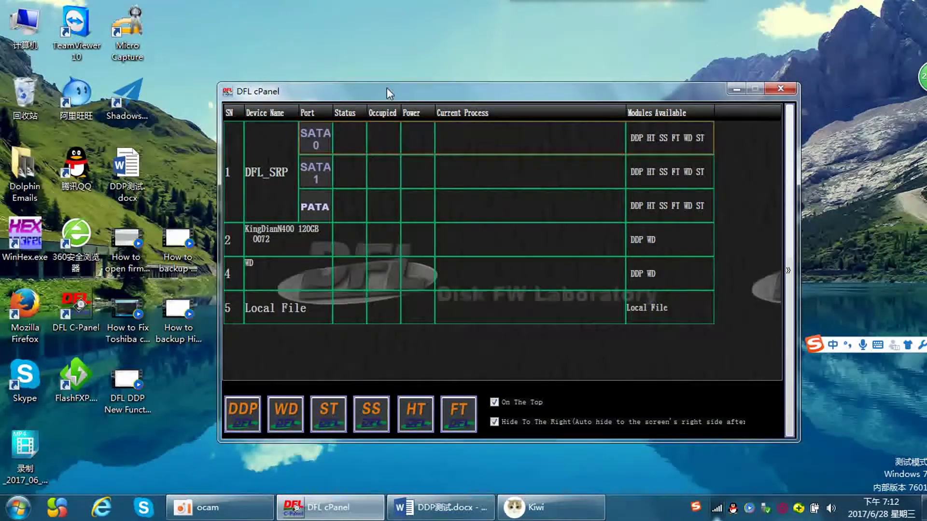
Step: Launch the SS module for the SATA 0 port and power on the connected drive
double_click(345, 138)
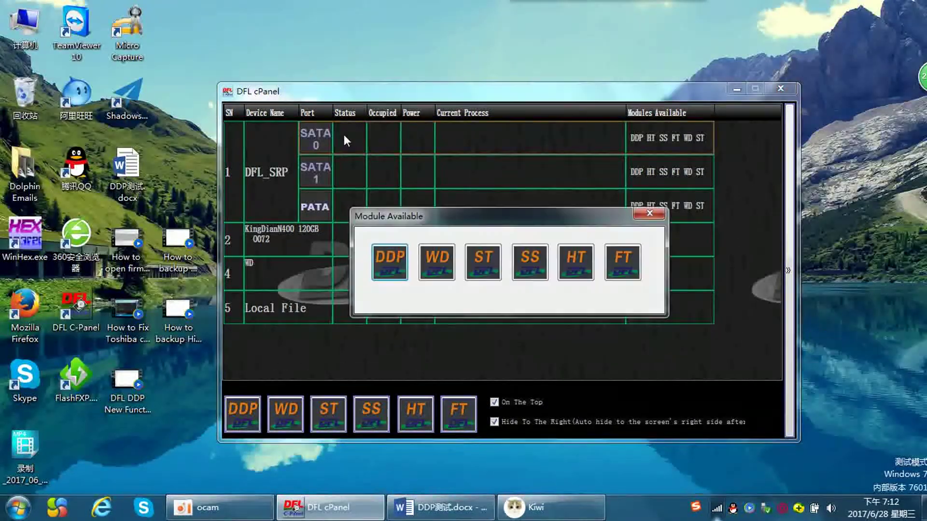
left_click(529, 268)
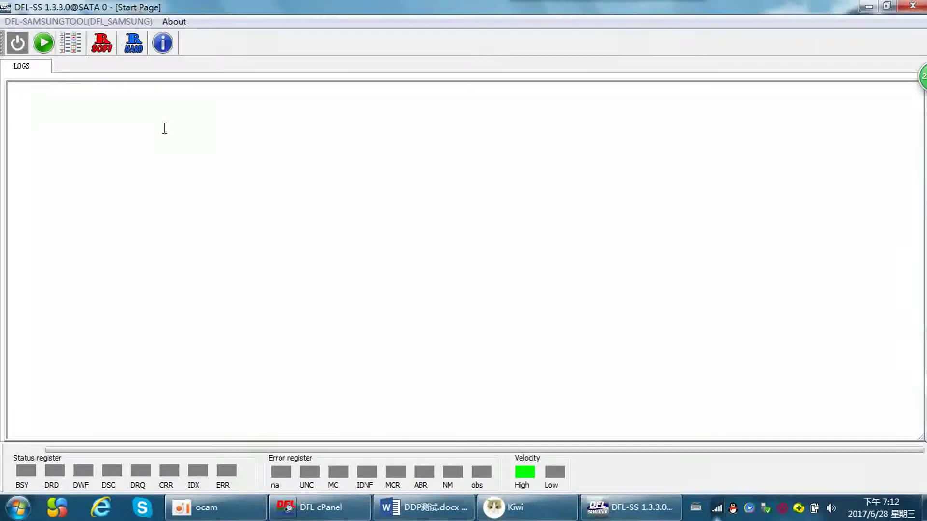
left_click(17, 44)
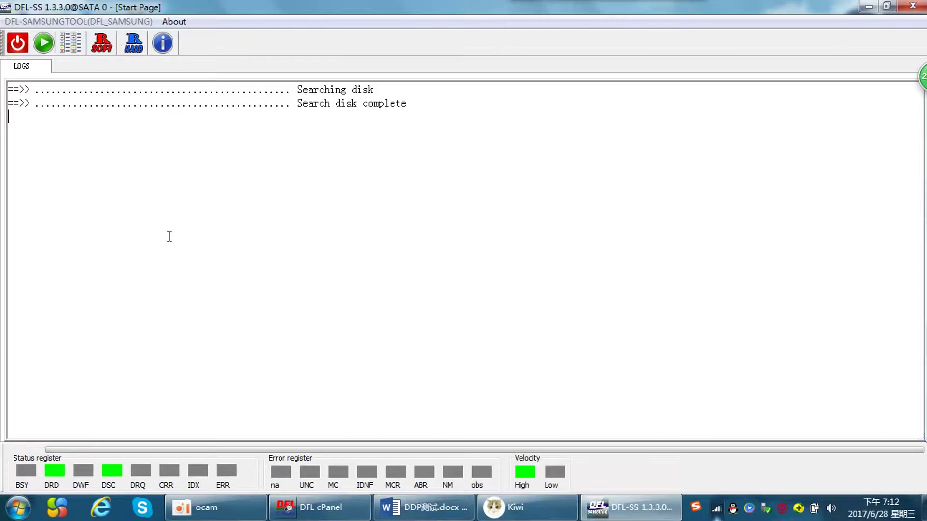
Step: Start working with the 2.5" drive in Normal mode, using family M7E 2.5" and model HM641JI
left_click(43, 44)
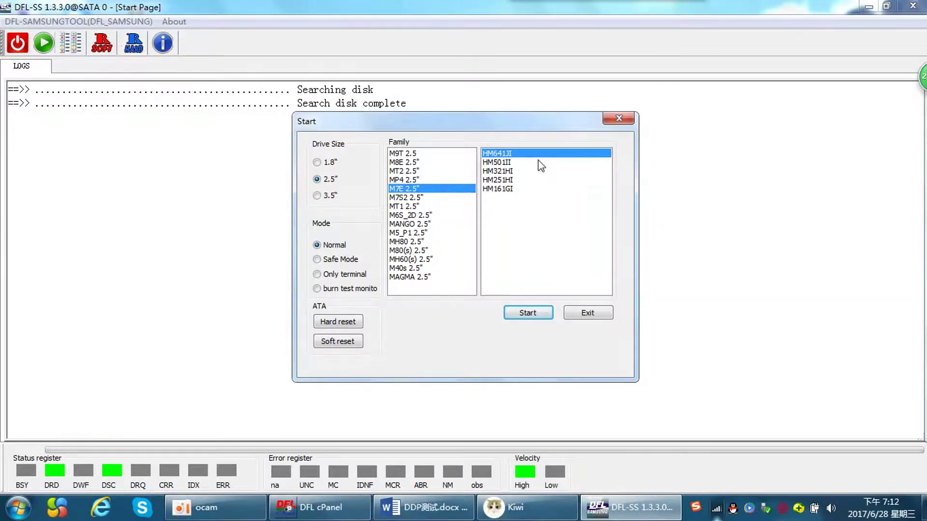
left_click(529, 314)
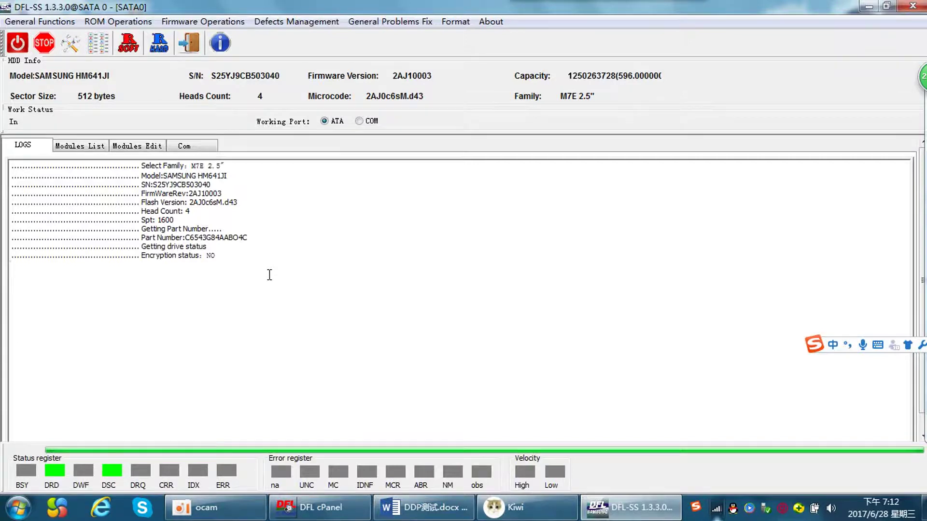
Step: Try to read the ROM, and open the COM4 port at 57600 baud
left_click(118, 21)
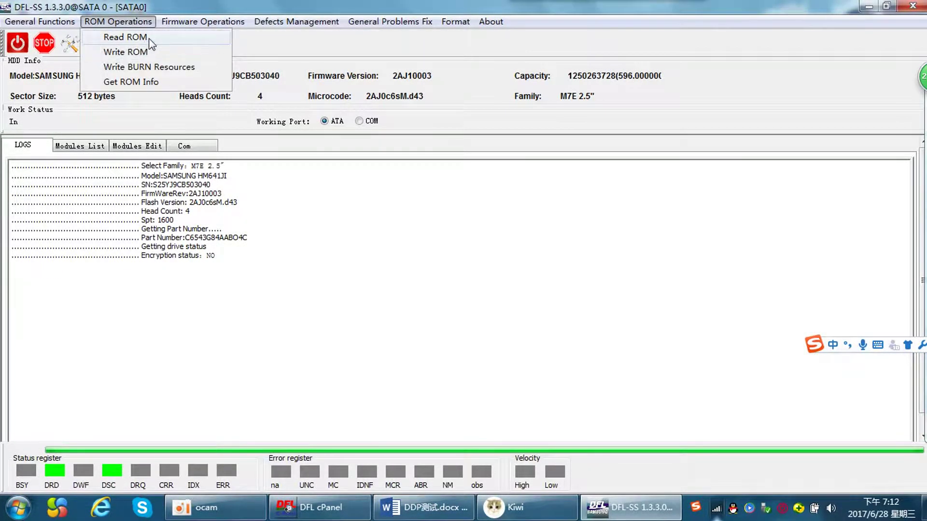
left_click(125, 37)
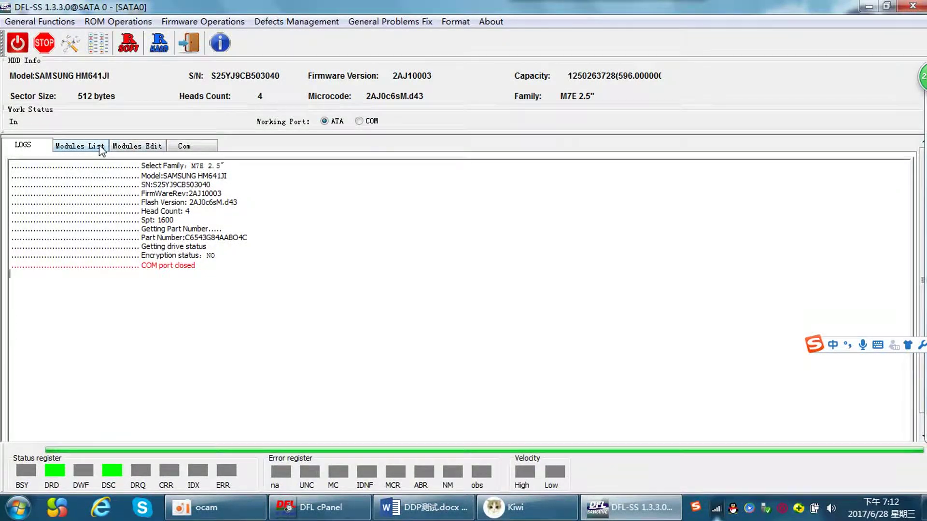
left_click(186, 147)
left_click(138, 176)
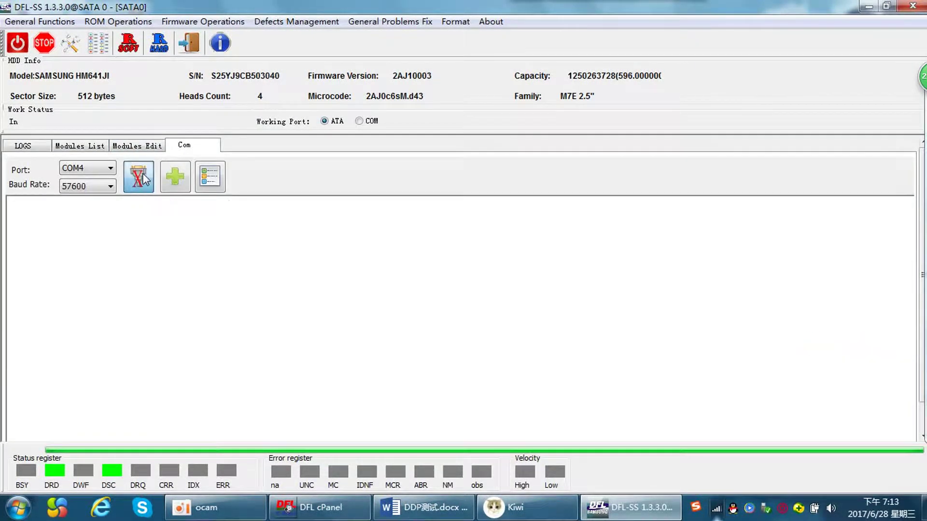
Step: Start reading the drive's ROM into the default SAMSUNG HM641JI directory
left_click(102, 19)
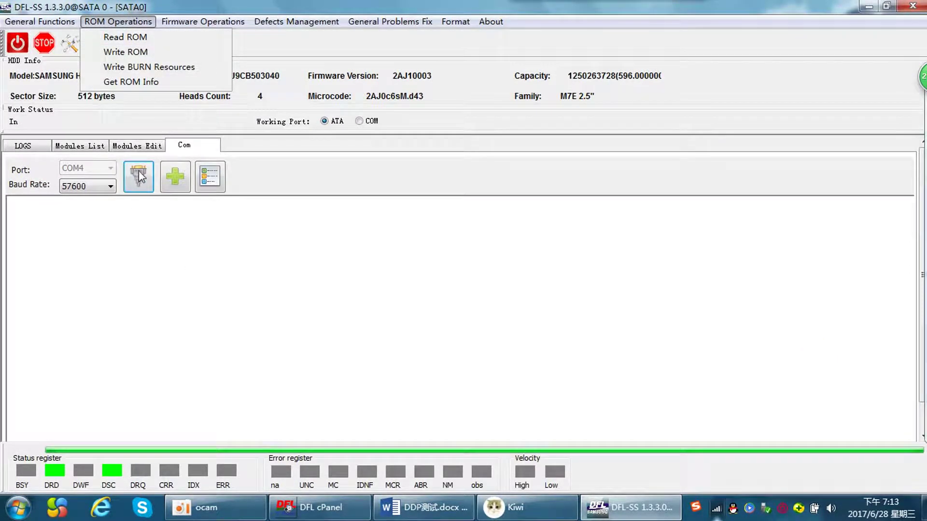
left_click(127, 38)
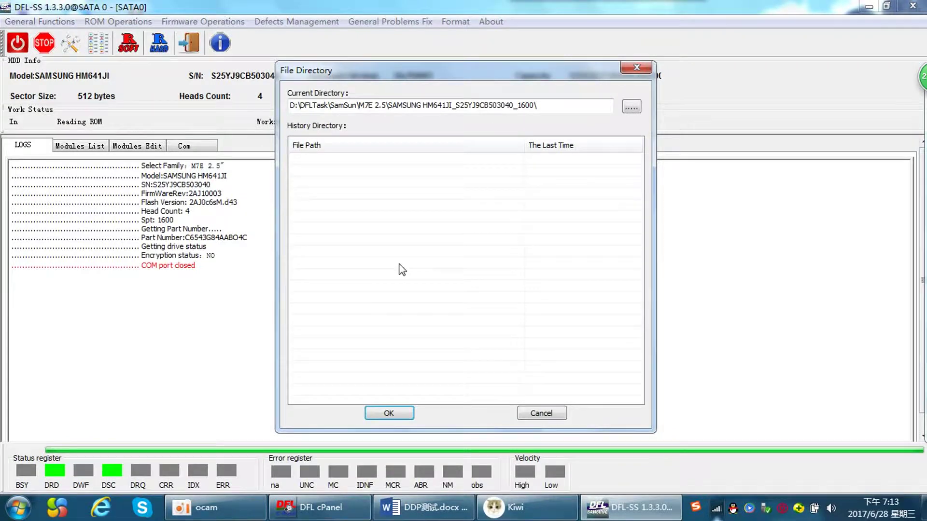
left_click(389, 414)
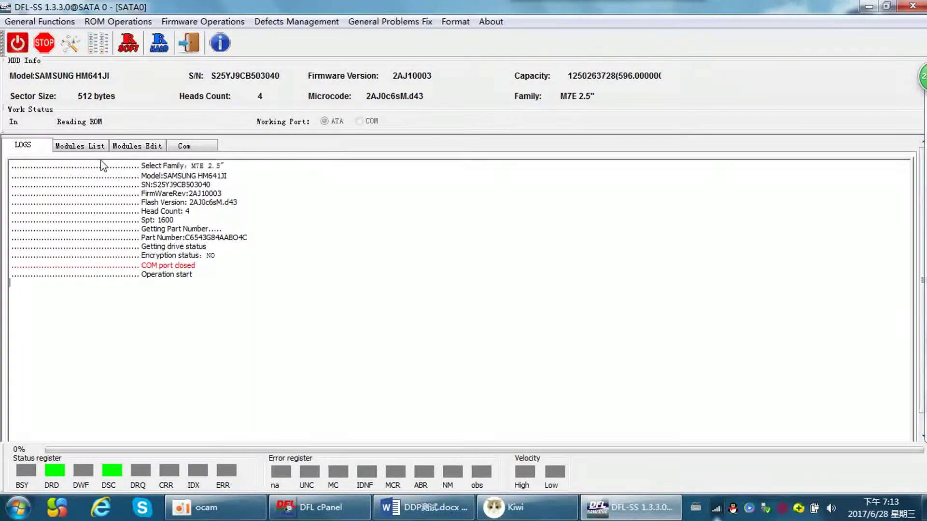
Step: Check the COM terminal and the log during the ROM read, and stop the operation
left_click(184, 146)
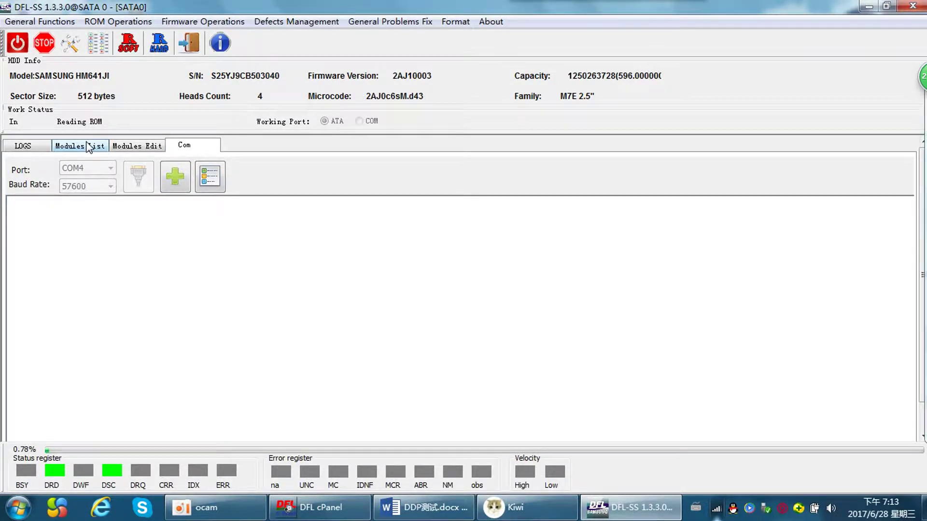
left_click(31, 147)
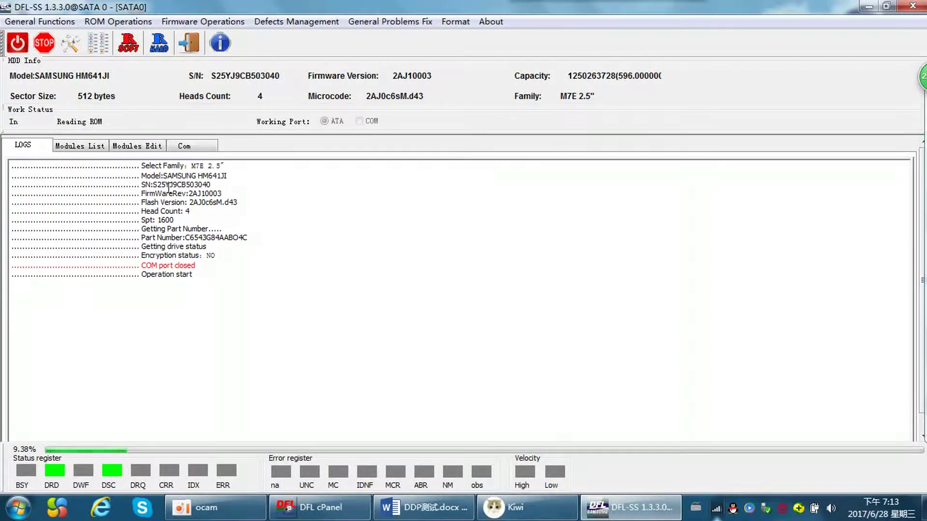
left_click(186, 148)
left_click(154, 247)
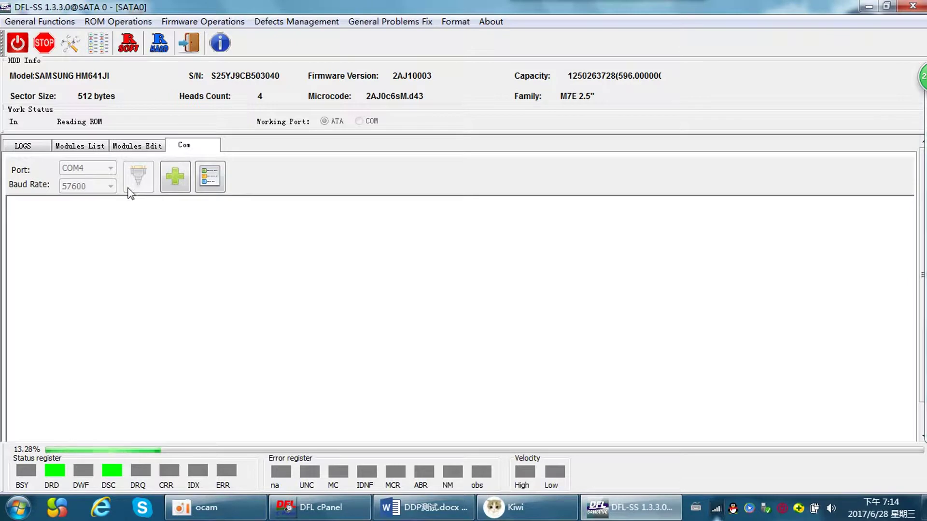
left_click(36, 149)
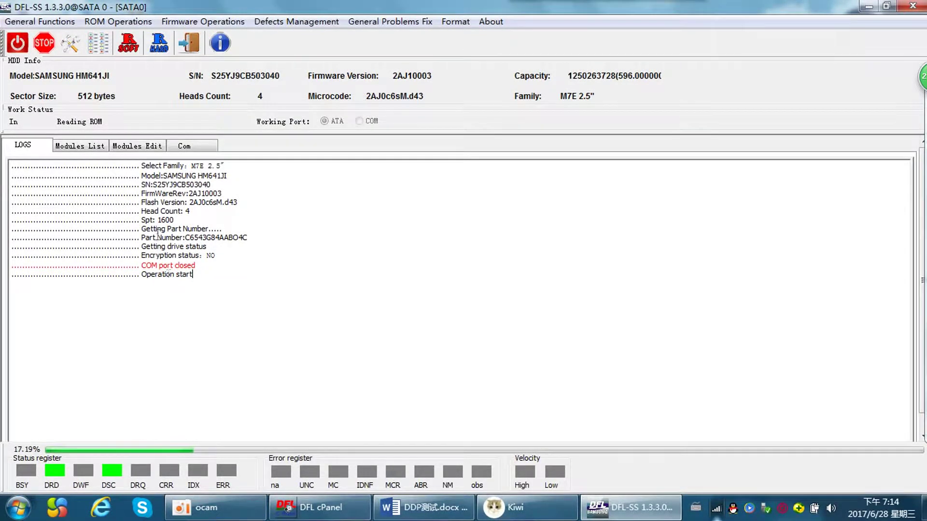
left_click(47, 49)
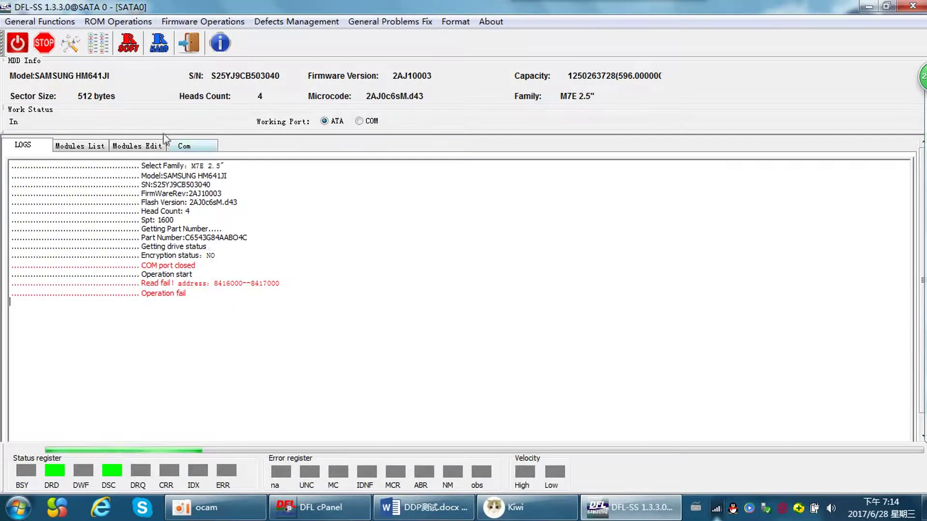
Step: Bring up the list of firmware modules for reading
left_click(144, 23)
mouse_move(213, 25)
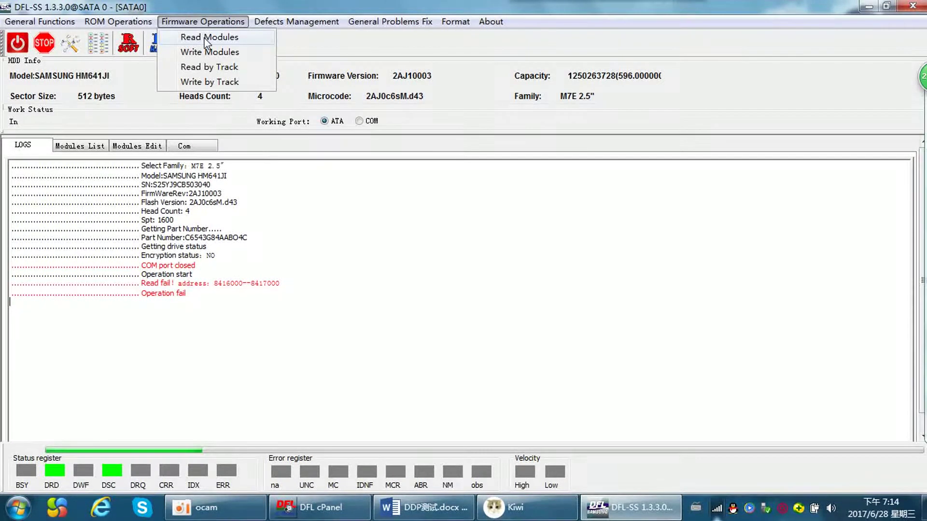
left_click(209, 37)
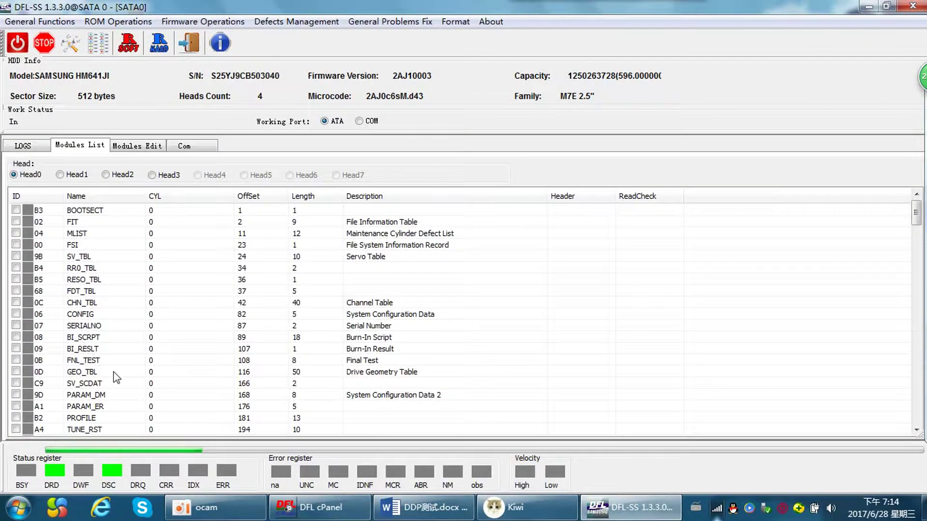
Step: Examine the IDs, names and descriptions of the Head0 firmware modules, from FDT_TBL through the defect lists, ROM code and SMART entries
left_click(81, 292)
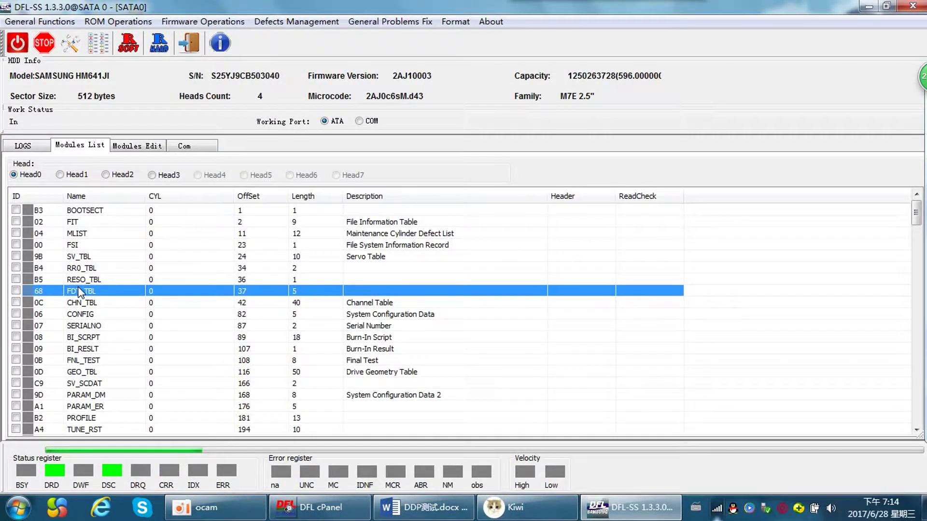
scroll(80, 291, "down", 2)
scroll(80, 291, "up", 2)
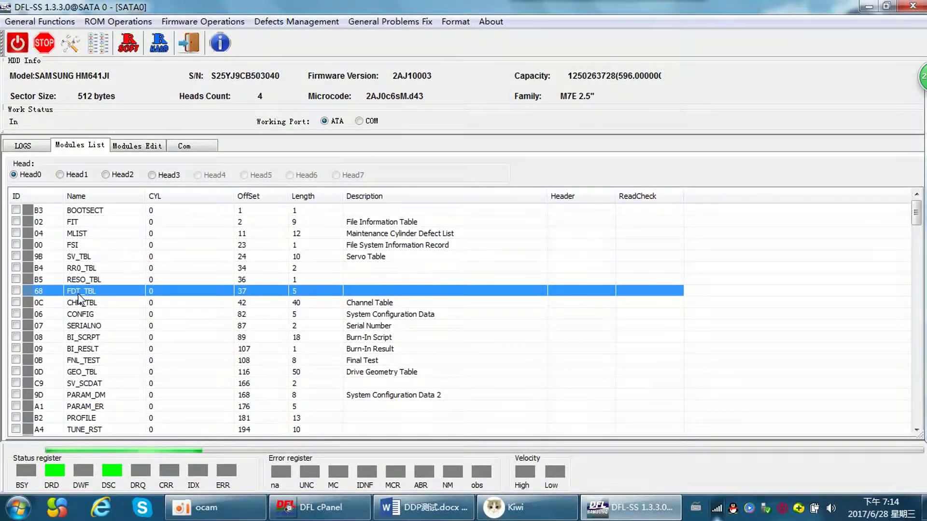
scroll(80, 302, "down", 2)
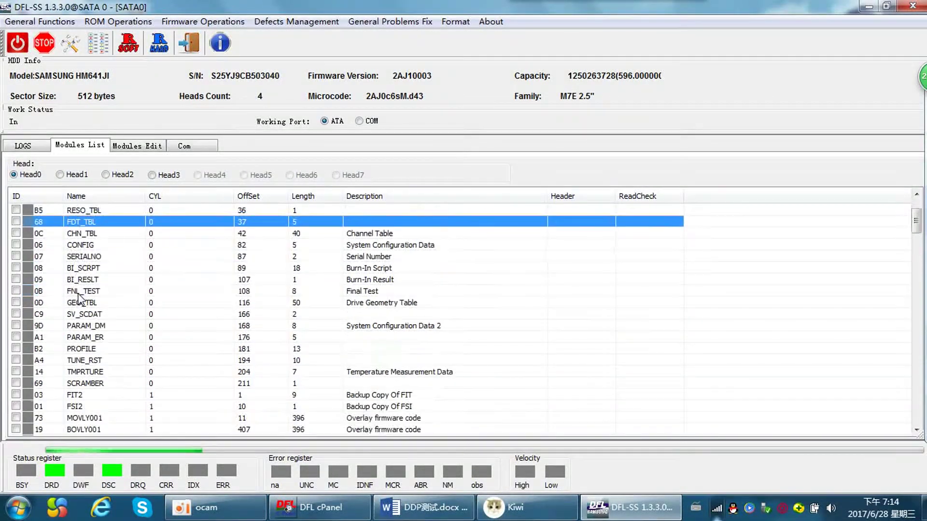
scroll(67, 366, "down", 1)
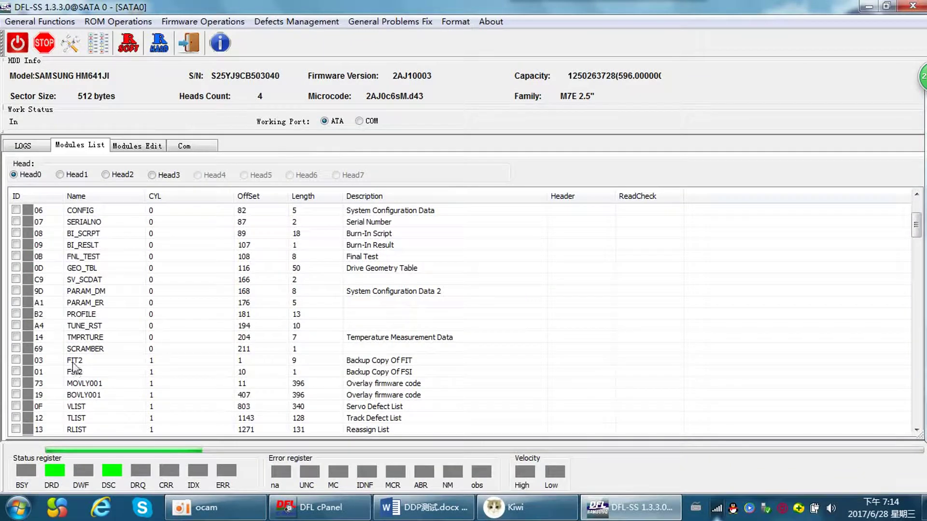
scroll(68, 366, "down", 1)
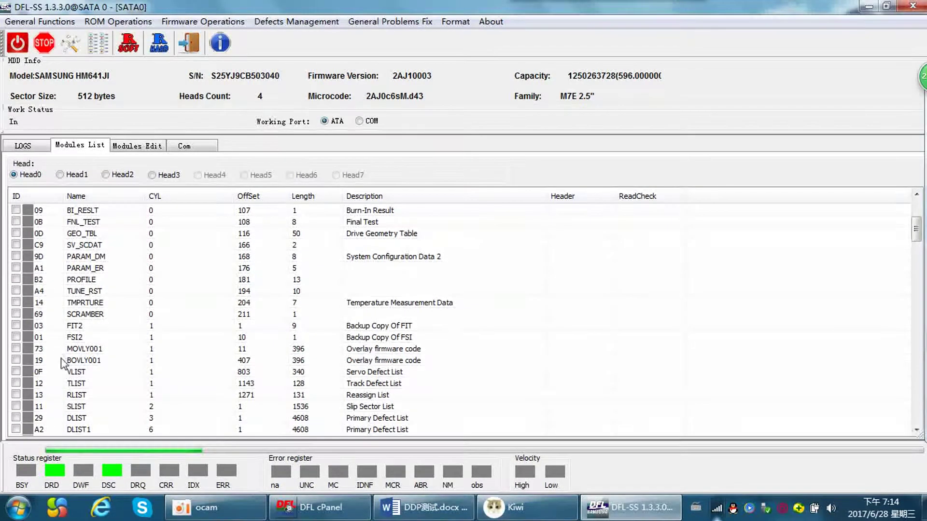
scroll(65, 364, "down", 2)
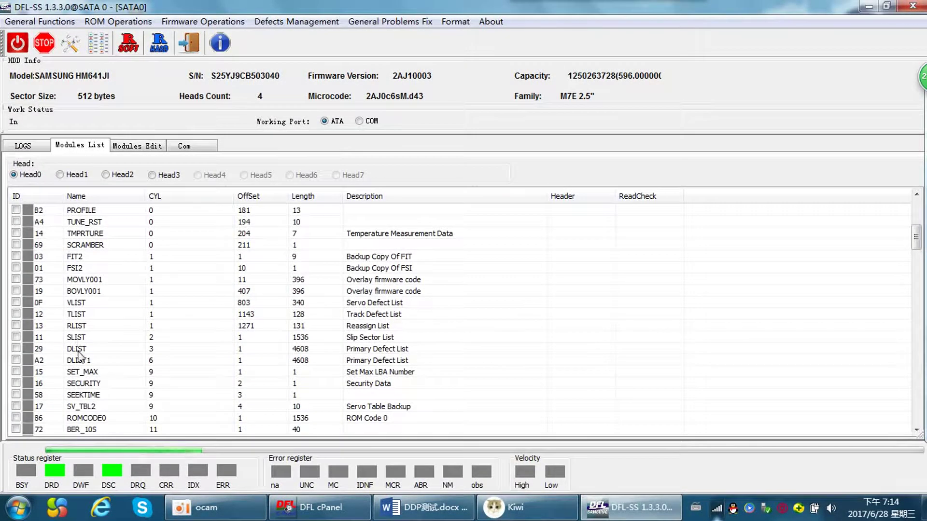
scroll(79, 362, "down", 1)
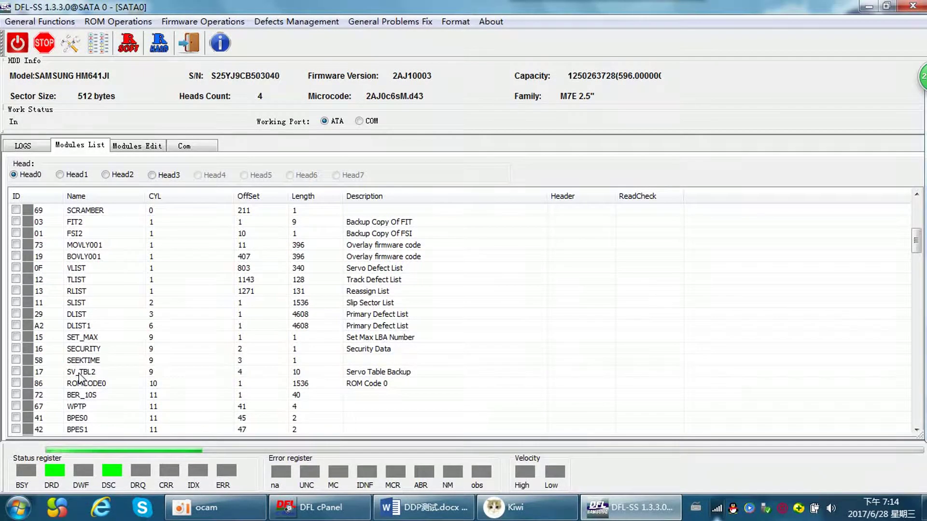
scroll(97, 377, "down", 10)
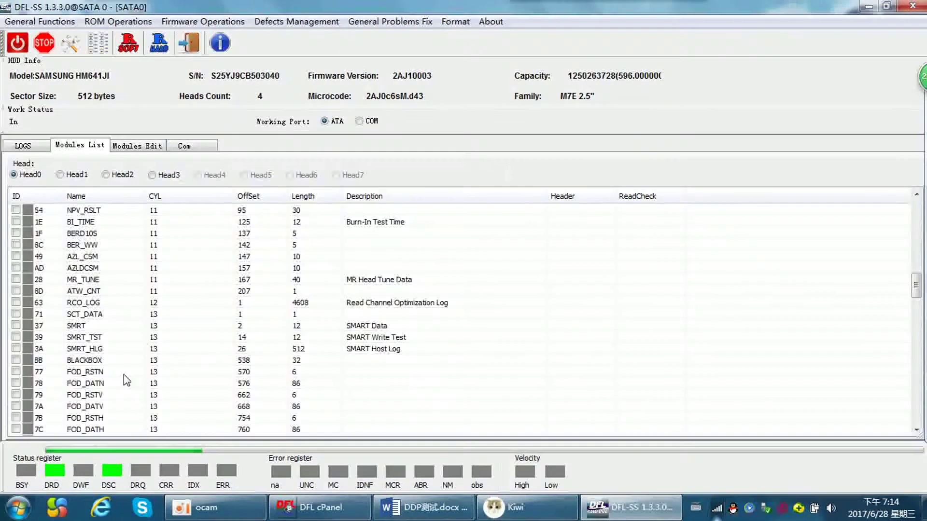
scroll(124, 374, "down", 2)
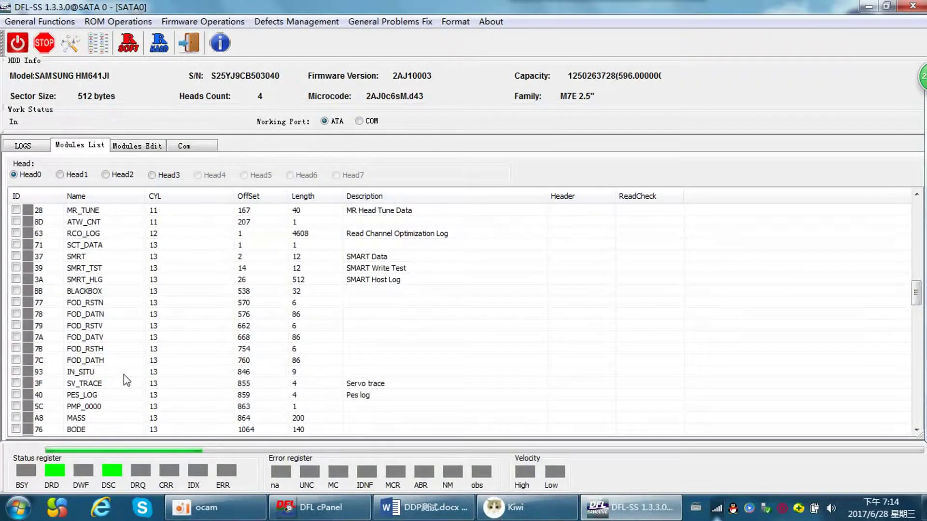
scroll(125, 379, "up", 6)
Step: Mark all firmware modules and read the selected ones into the default SAMSUNG HM641JI directory
right_click(113, 267)
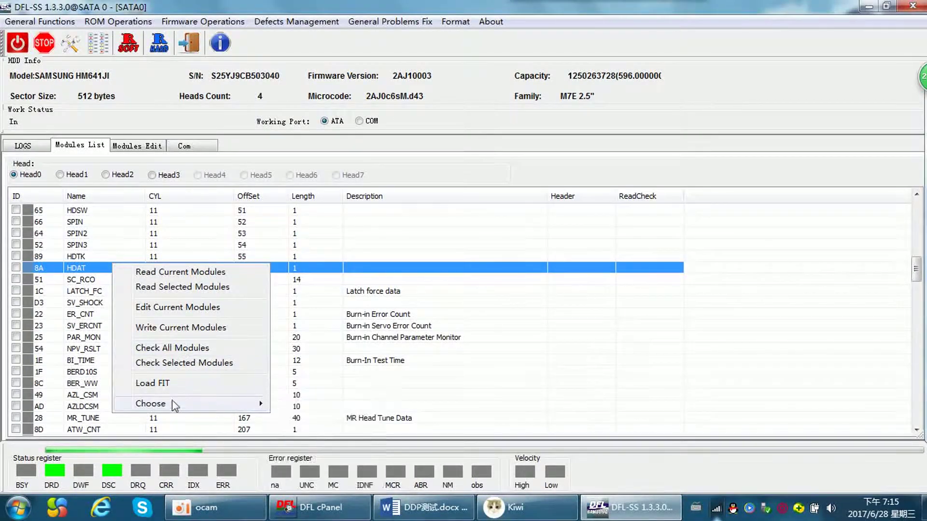
left_click(174, 404)
left_click(305, 403)
left_click(111, 247)
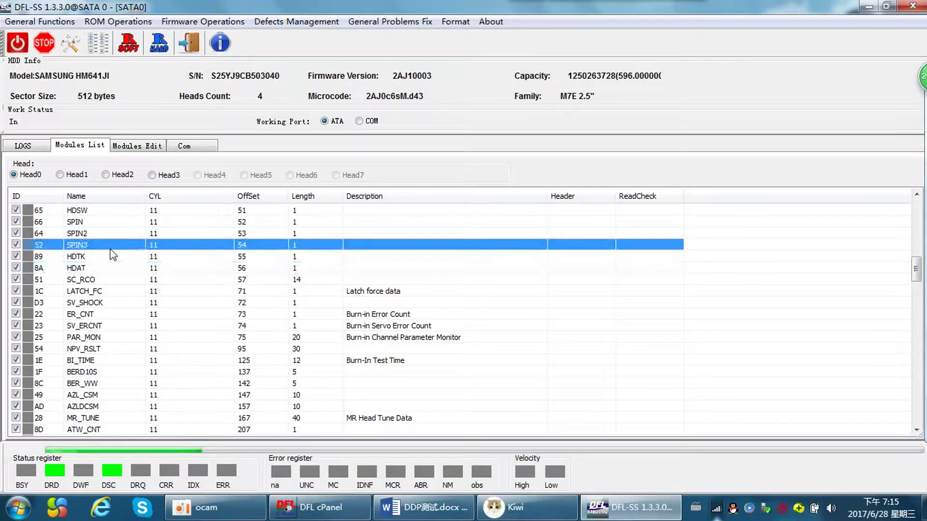
right_click(113, 254)
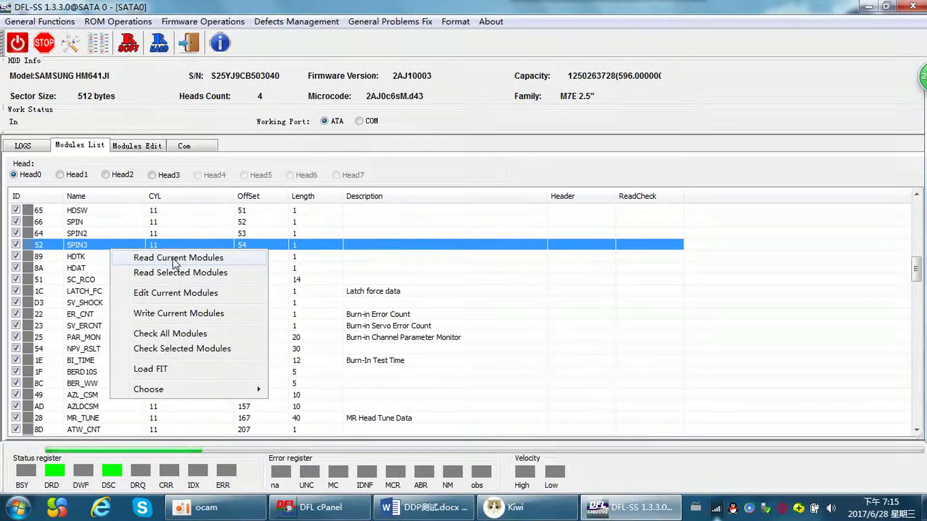
left_click(175, 273)
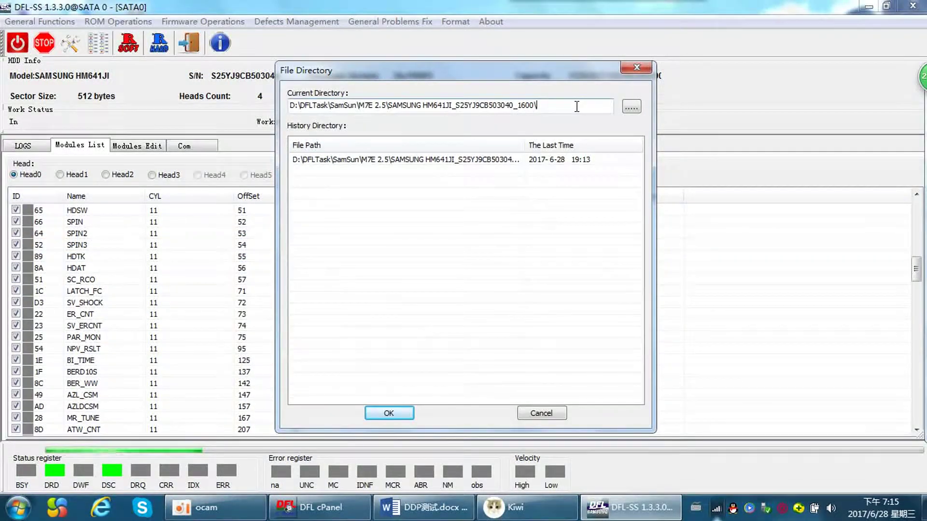
left_click(390, 413)
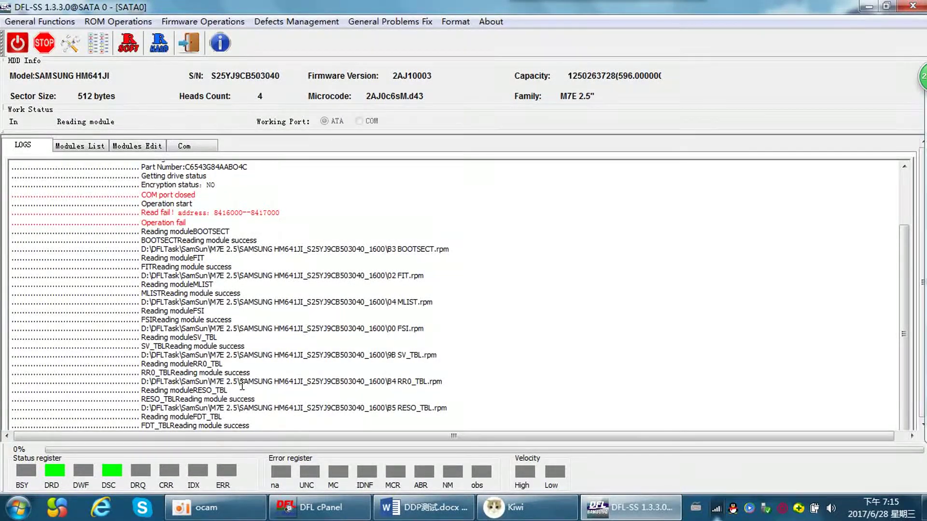
Step: Review the module reading log and the modules list, and sort the modules by ID
scroll(242, 385, "up", 3)
left_click(89, 147)
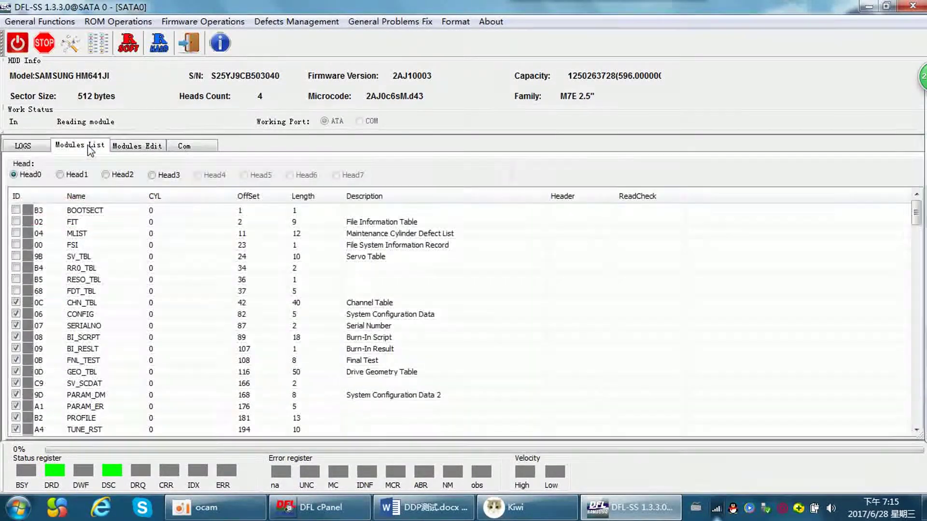
left_click(72, 292)
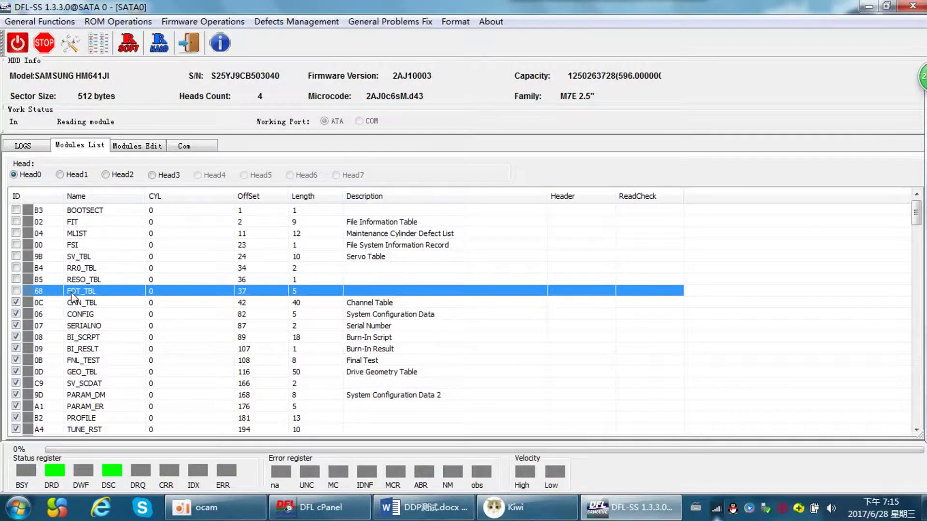
left_click(75, 302)
scroll(86, 359, "down", 1)
left_click(46, 195)
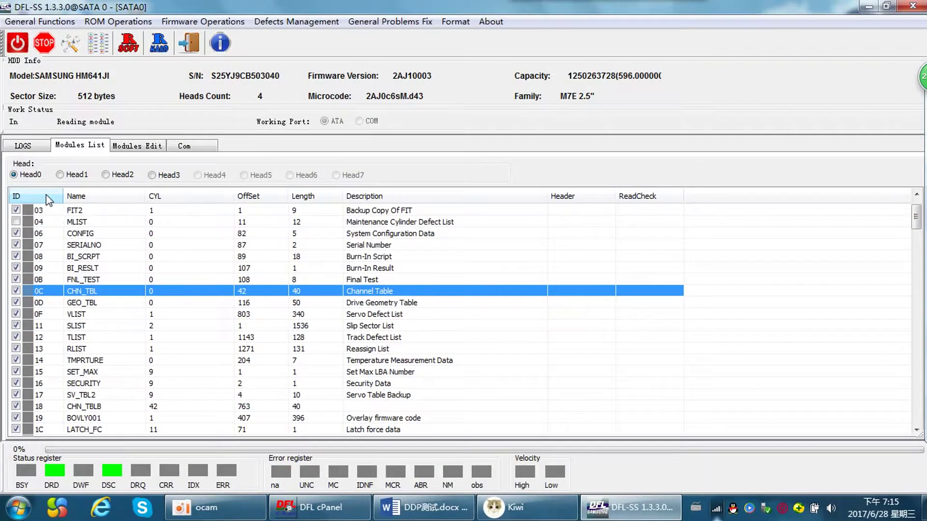
Step: Unselect all firmware modules in the Head0 modules list
left_click(54, 326)
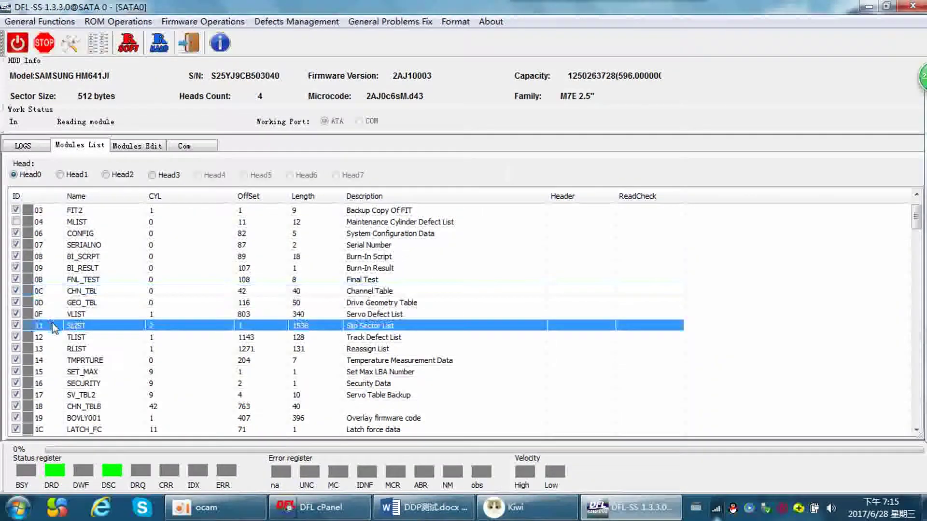
left_click(45, 419)
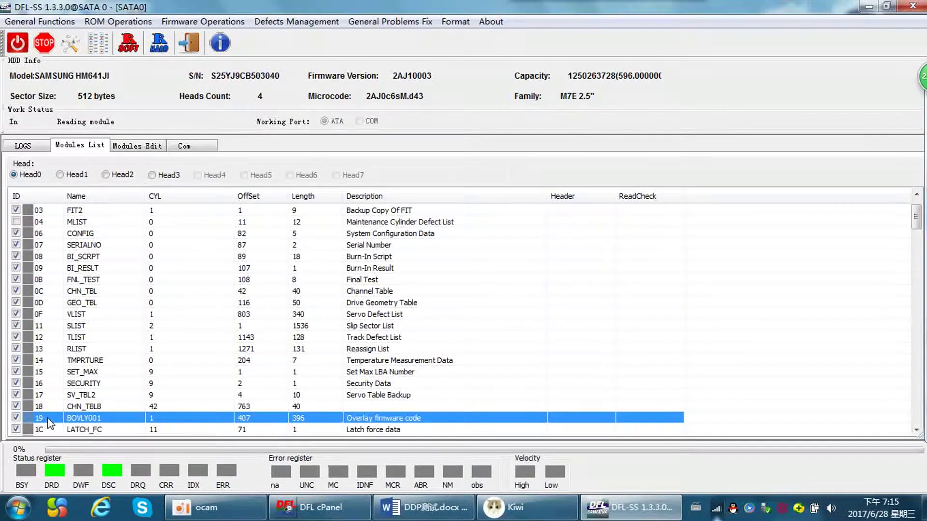
scroll(49, 424, "down", 2)
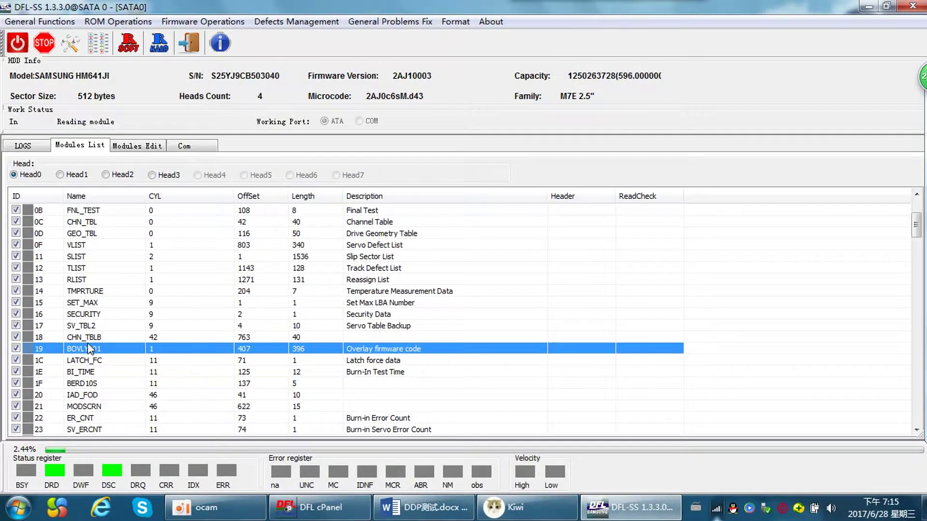
right_click(85, 304)
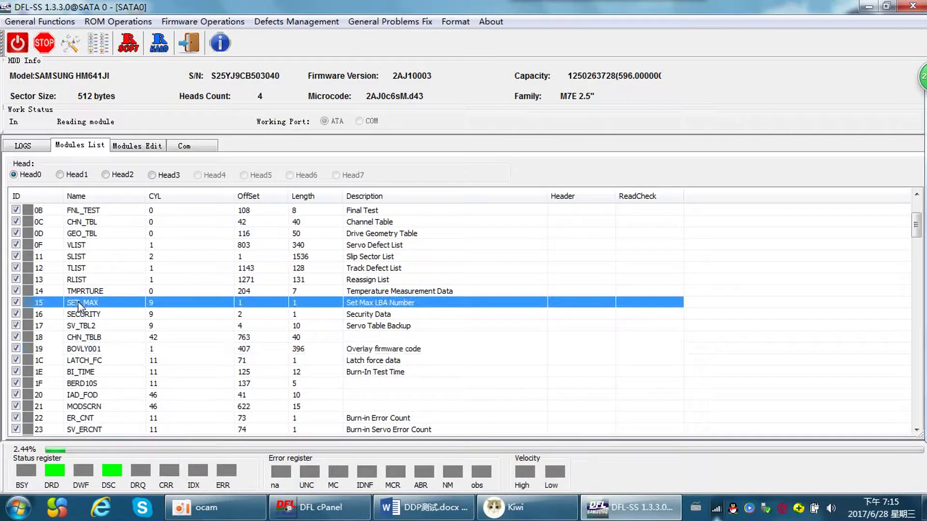
left_click(52, 305)
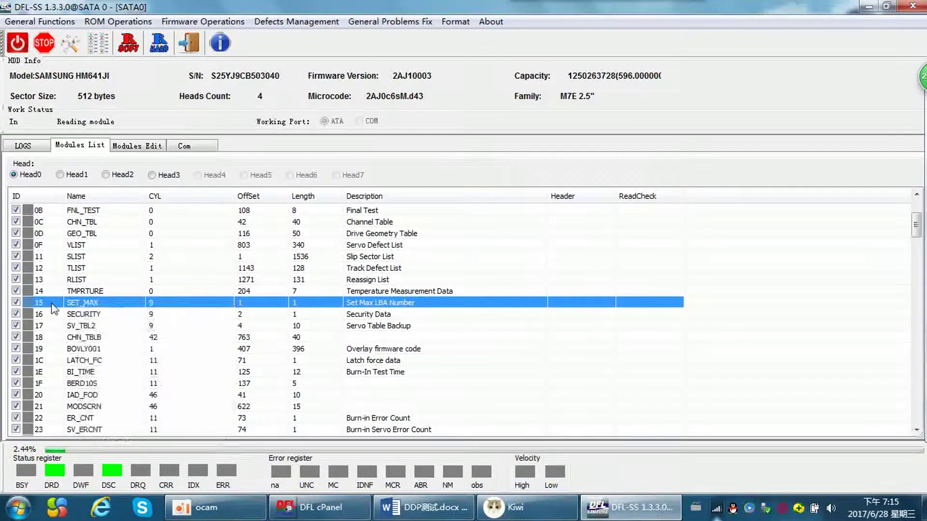
right_click(52, 304)
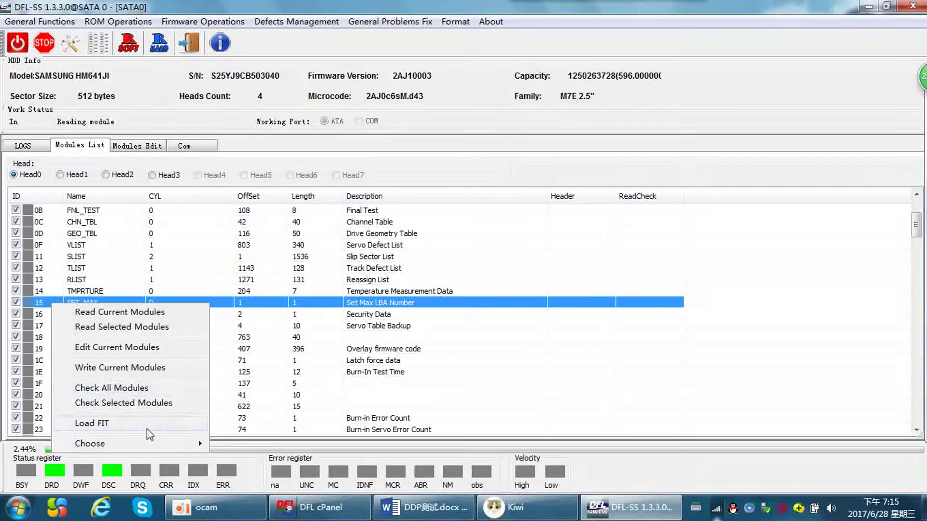
mouse_move(198, 442)
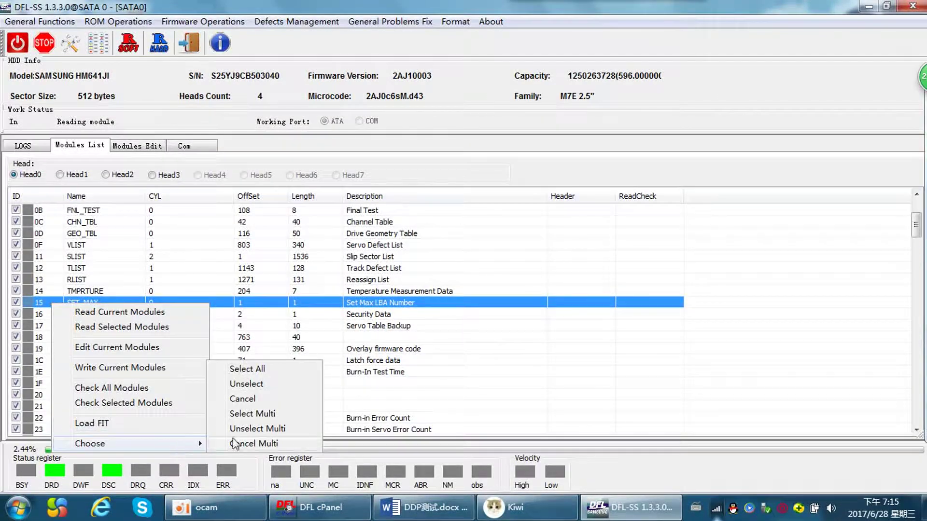
left_click(247, 383)
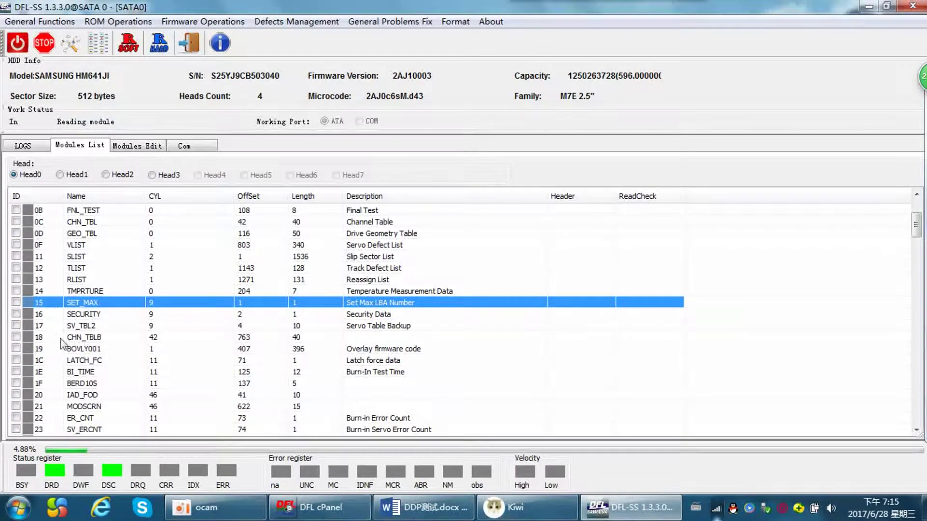
Step: Mark only the two overlay firmware code modules, 19 BOVLY001 and 73 MOVLY001
left_click(16, 349)
left_click(385, 349)
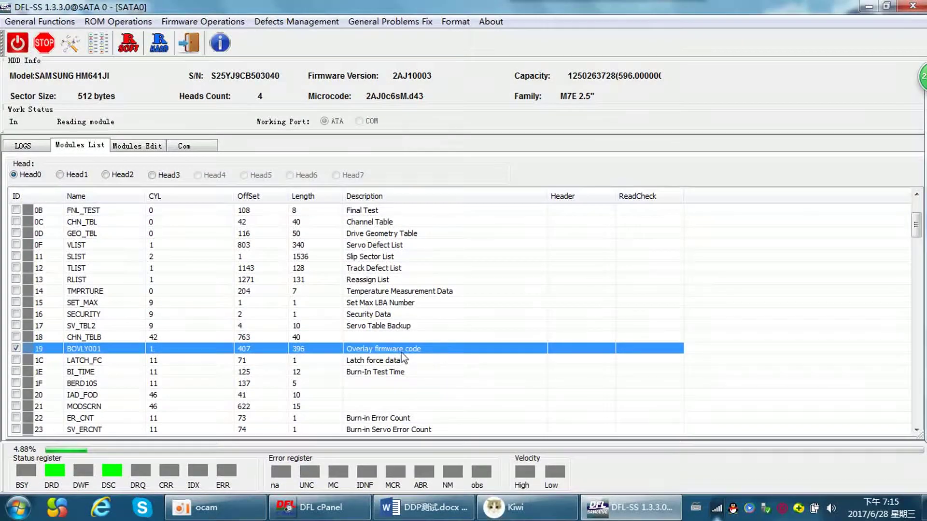
scroll(39, 353, "down", 9)
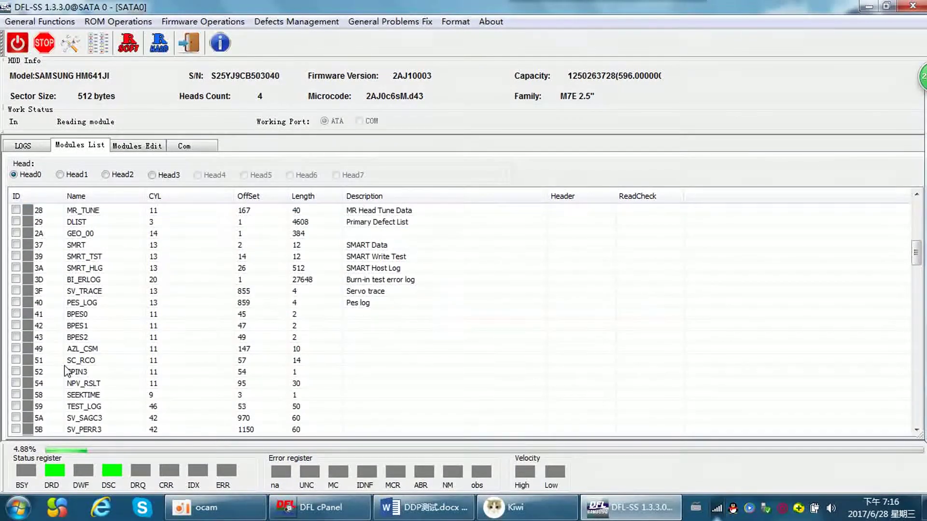
scroll(64, 370, "down", 4)
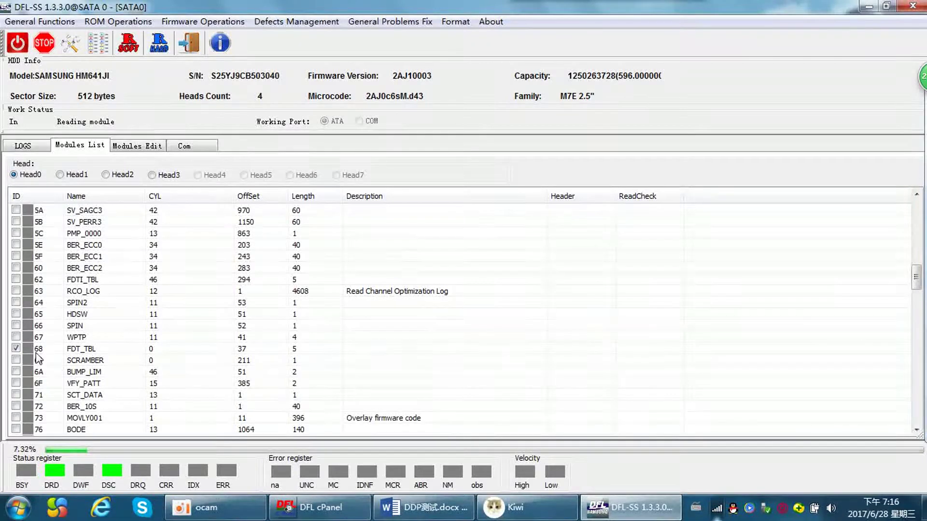
scroll(46, 390, "down", 1)
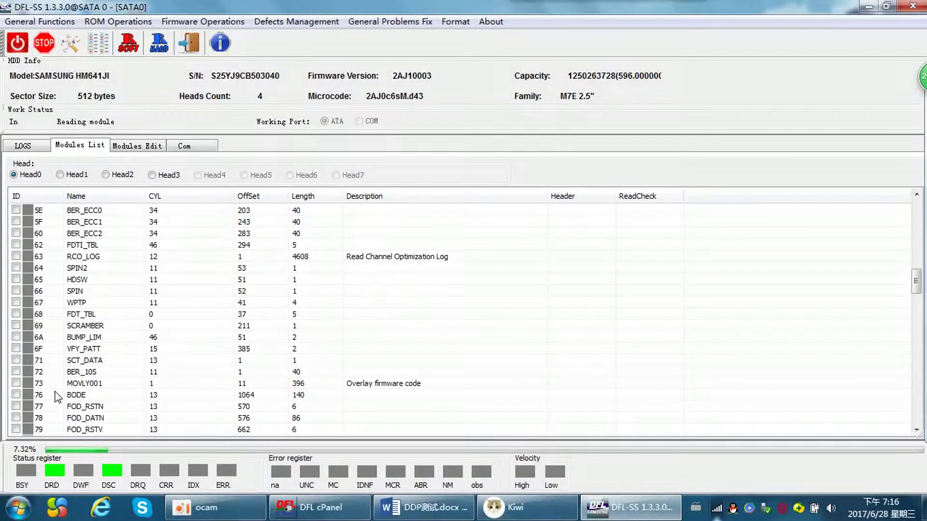
left_click(46, 384)
left_click(16, 383)
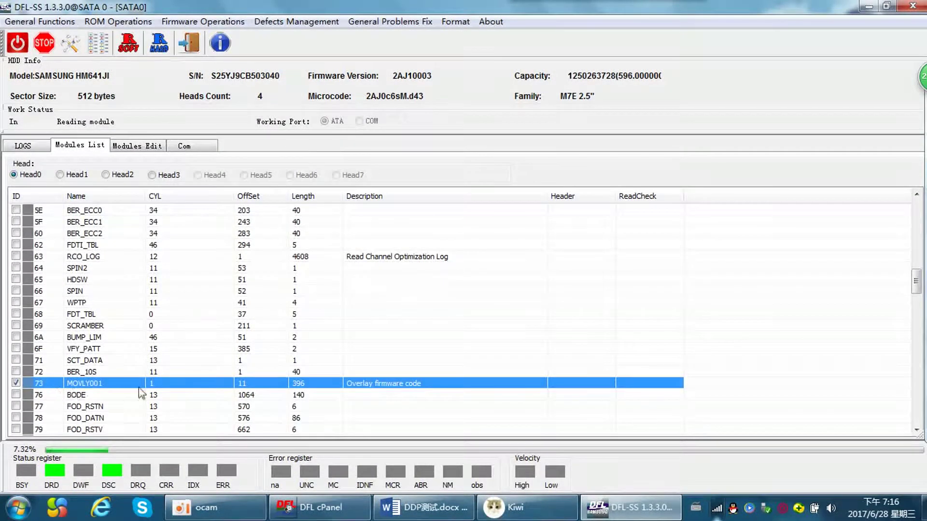
Step: Compare the entries of overlay modules 19 BOVLY001 and 73 MOVLY001, dismissing the news pop-up that covers the list
scroll(325, 384, "up", 15)
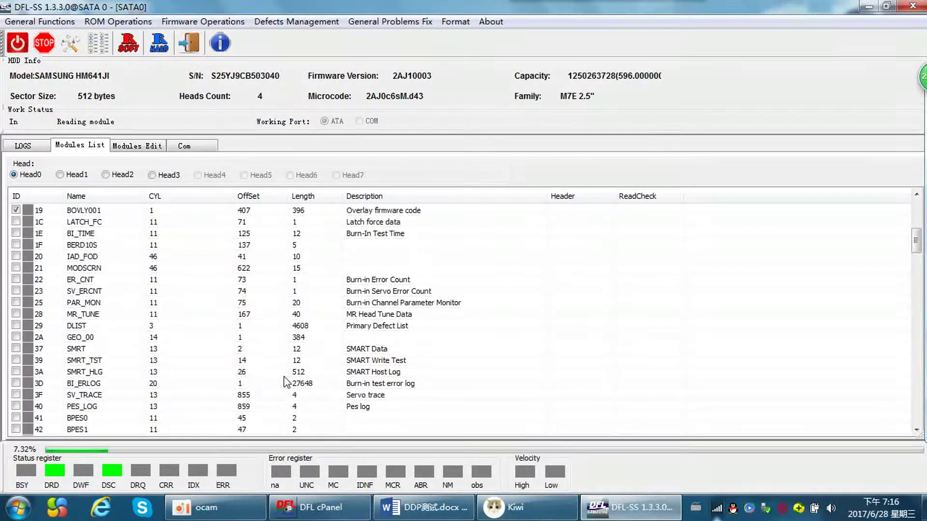
left_click(32, 316)
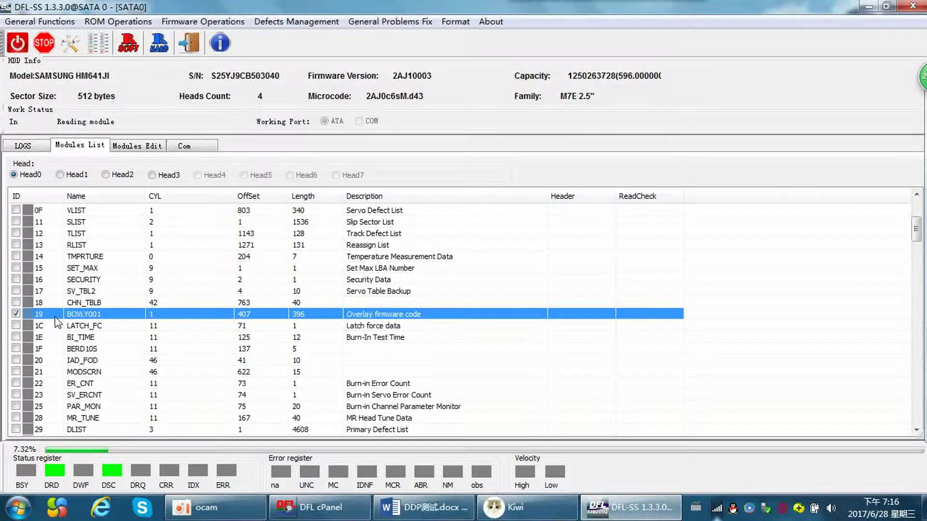
scroll(120, 384, "down", 13)
scroll(106, 387, "down", 2)
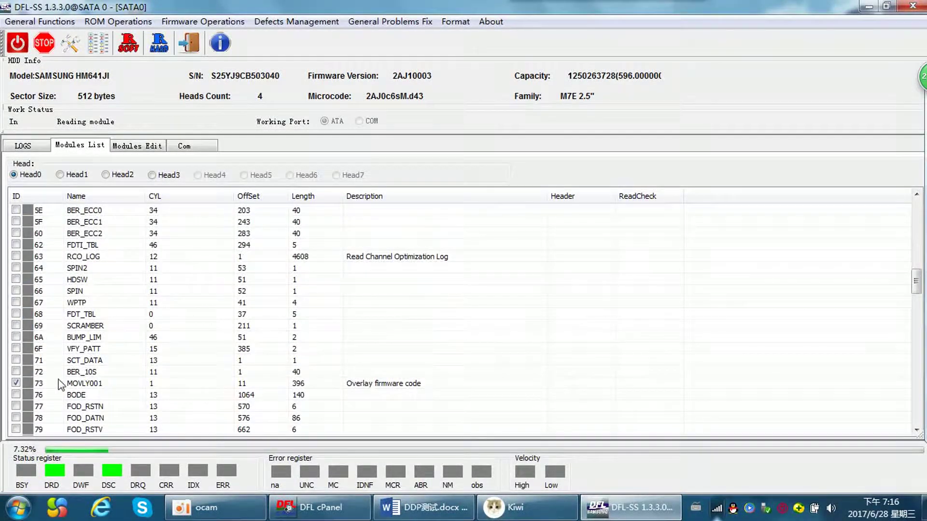
left_click(78, 384)
scroll(120, 386, "up", 16)
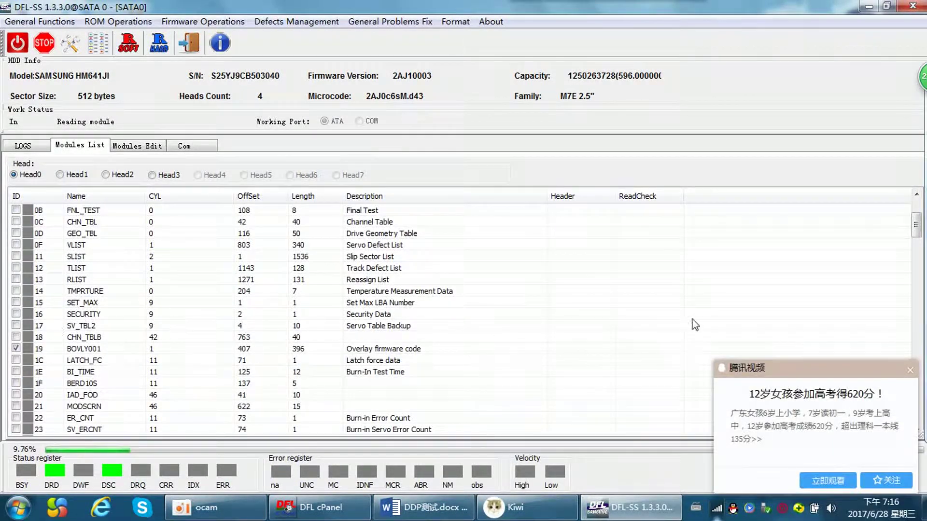
left_click(911, 370)
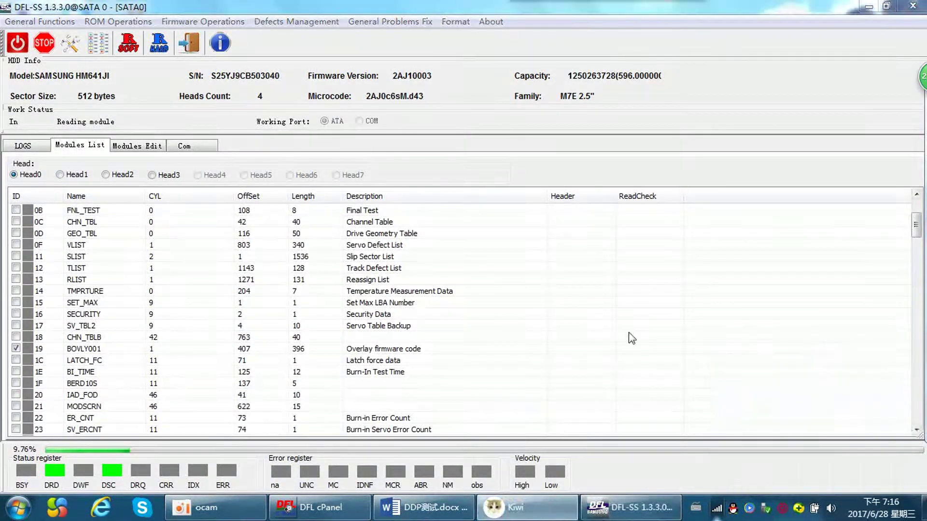
left_click(70, 350)
scroll(72, 357, "down", 10)
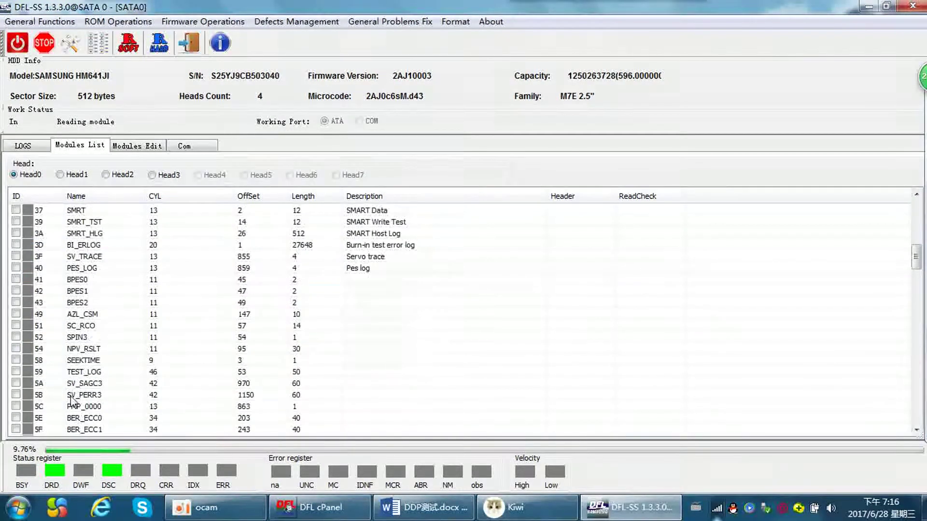
scroll(77, 363, "down", 11)
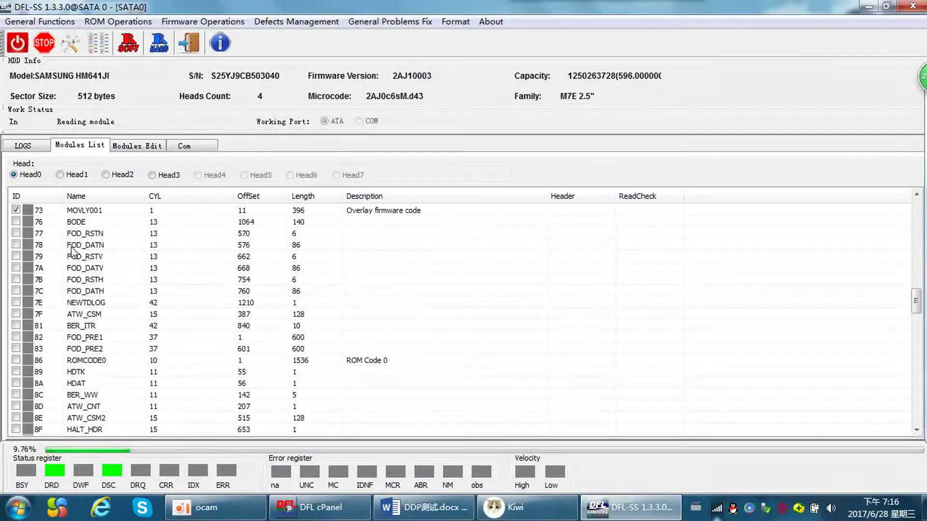
scroll(70, 309, "up", 3)
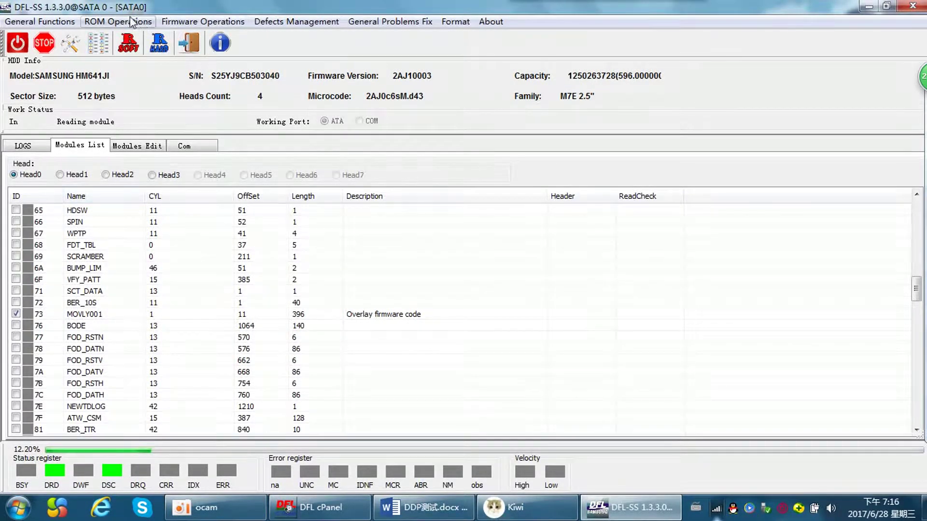
Step: View the available ROM operations, including Read ROM, and revisit overlay modules 73 MOVLY001 and 19 BOVLY001
left_click(129, 21)
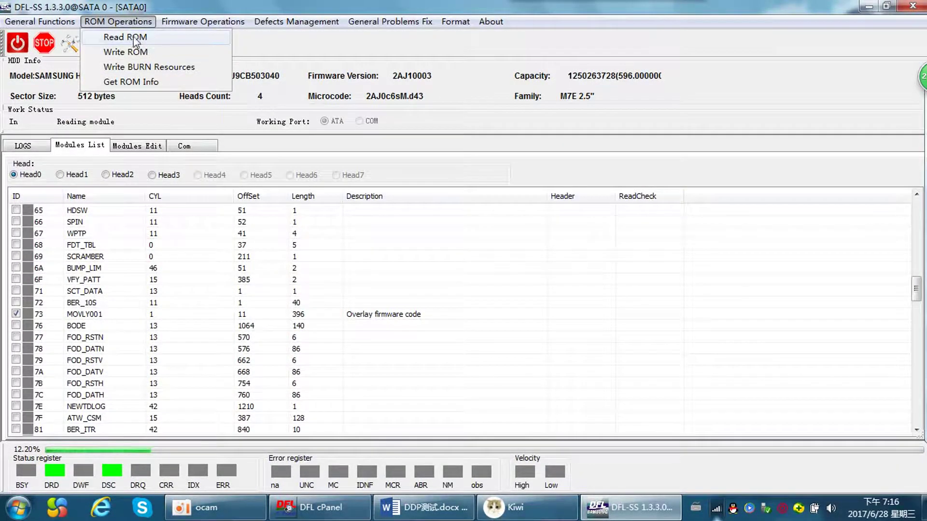
left_click(50, 319)
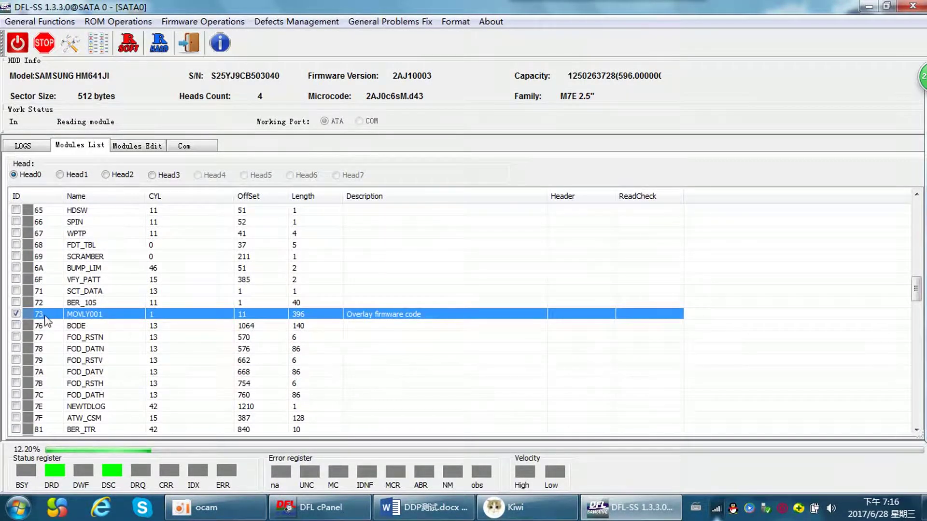
scroll(77, 313, "up", 5)
scroll(76, 313, "up", 10)
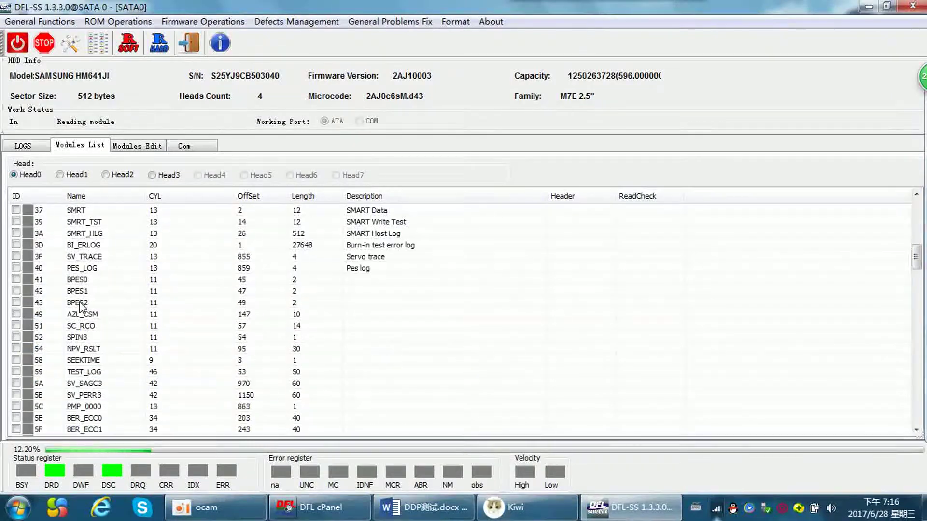
left_click(50, 385)
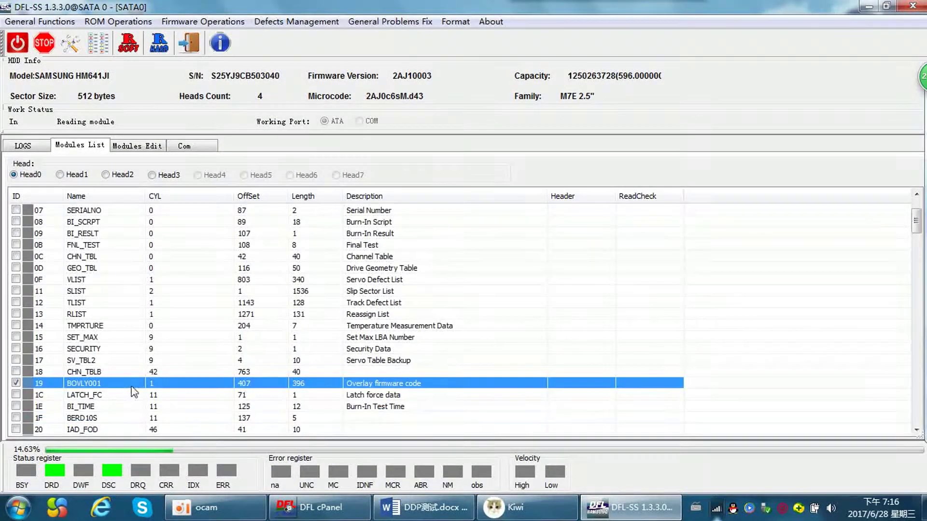
Step: Examine the reading log for the saved module files and the sector read errors under module CHN_TBL
left_click(37, 148)
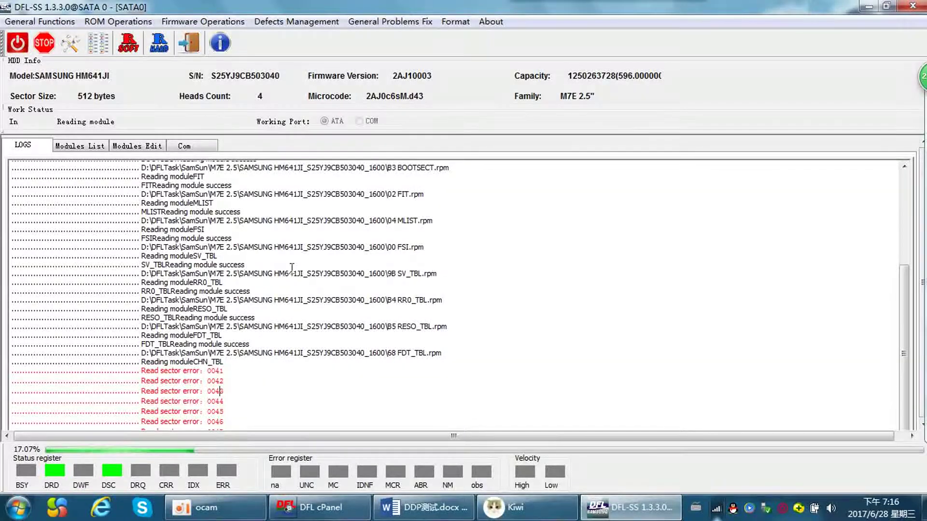
left_click_drag(213, 411, 145, 391)
left_click(140, 389)
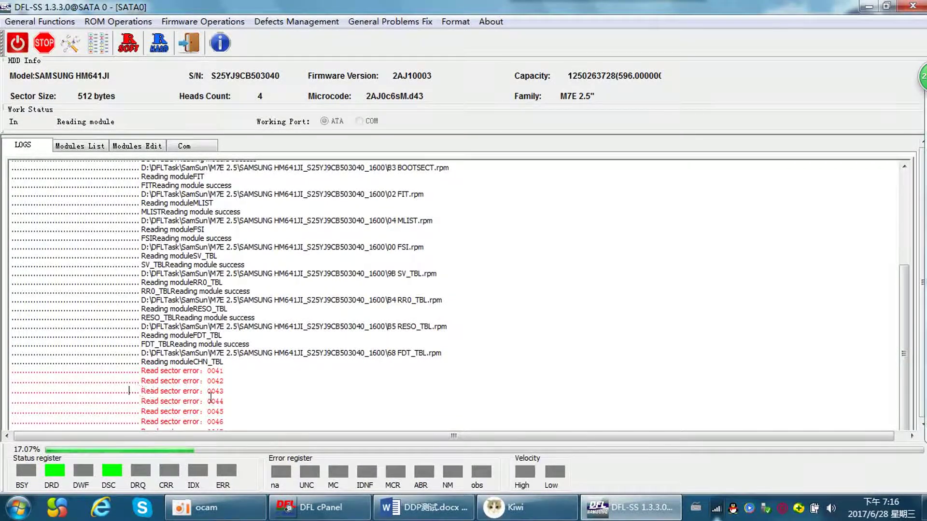
left_click_drag(238, 396, 12, 382)
left_click(233, 404)
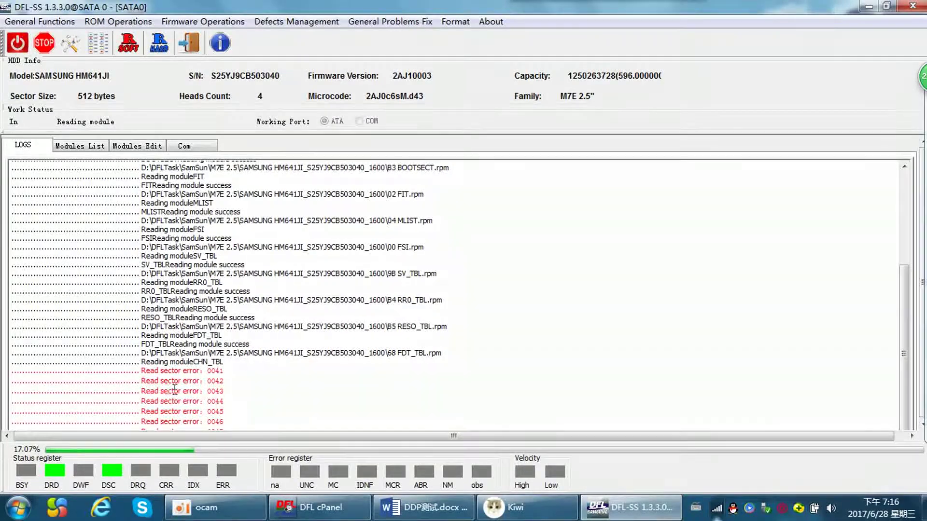
scroll(289, 389, "up", 5)
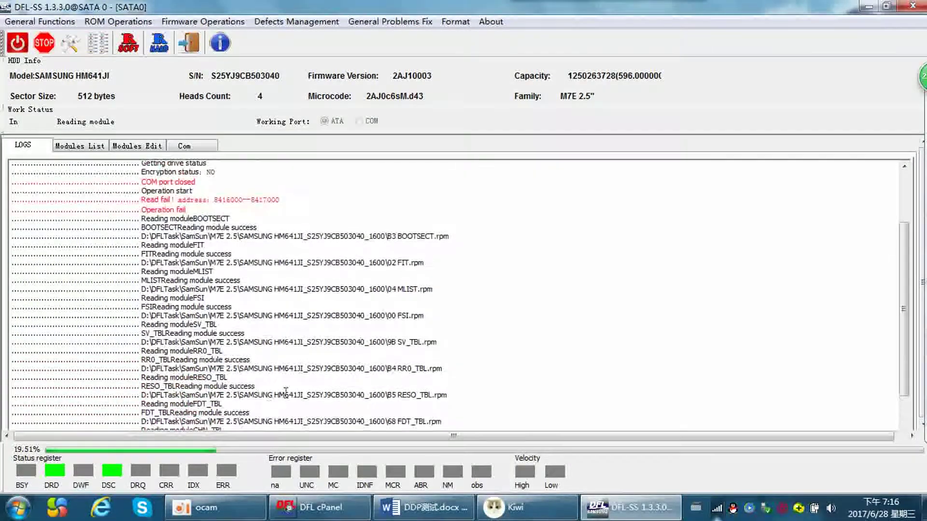
scroll(289, 389, "down", 2)
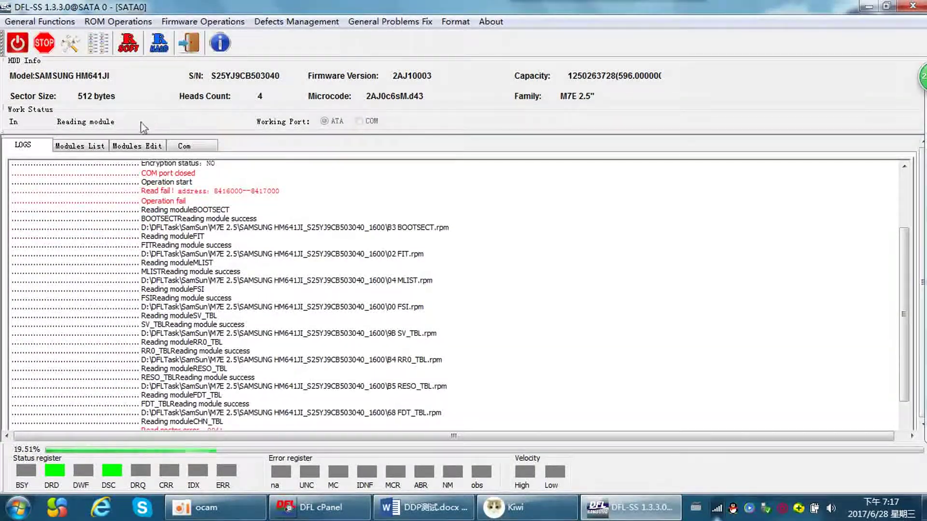
Step: Return to the modules list, review the ROM operations, and locate overlay modules 19 BOVLY001 and 73 MOVLY001
left_click(92, 145)
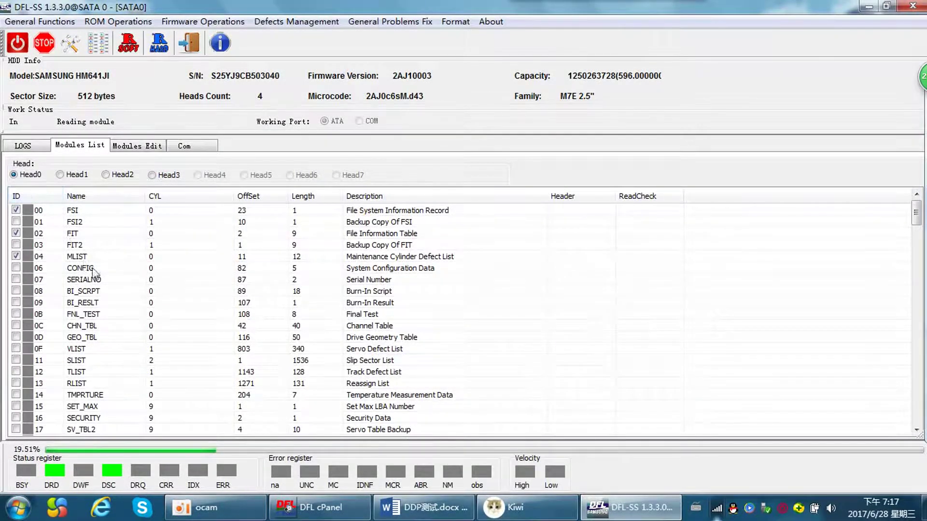
left_click(118, 21)
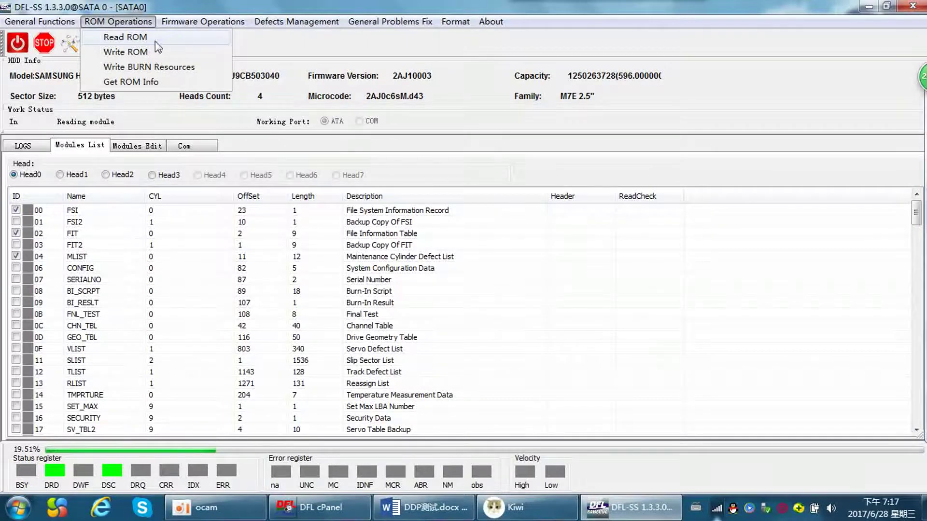
left_click(95, 372)
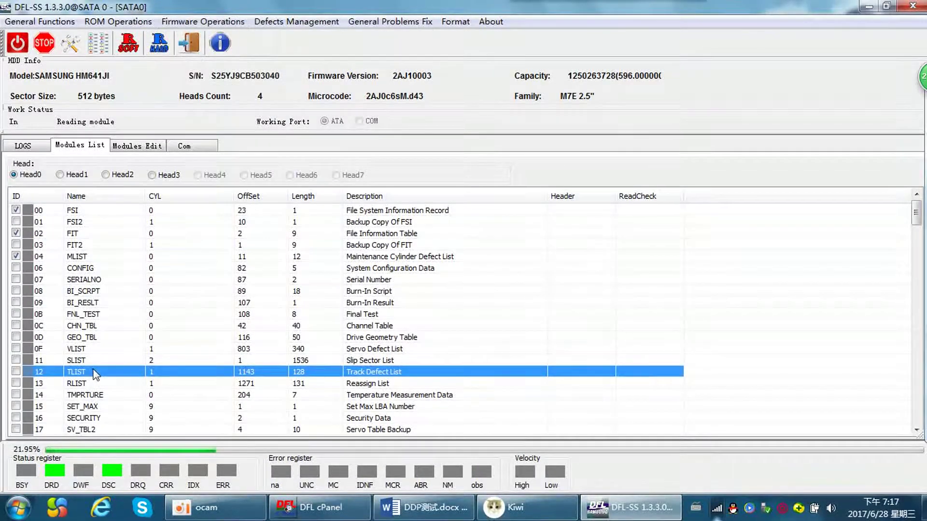
scroll(63, 376, "down", 2)
left_click(41, 385)
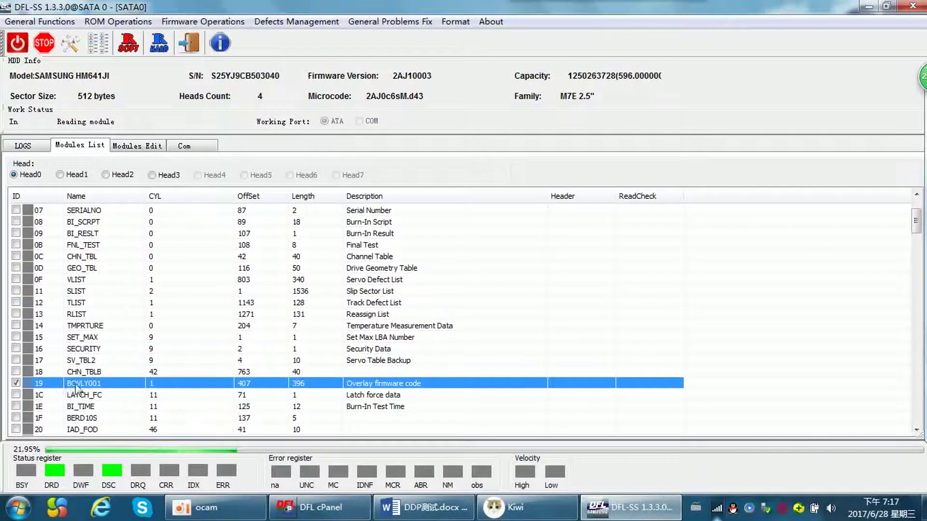
scroll(58, 390, "down", 18)
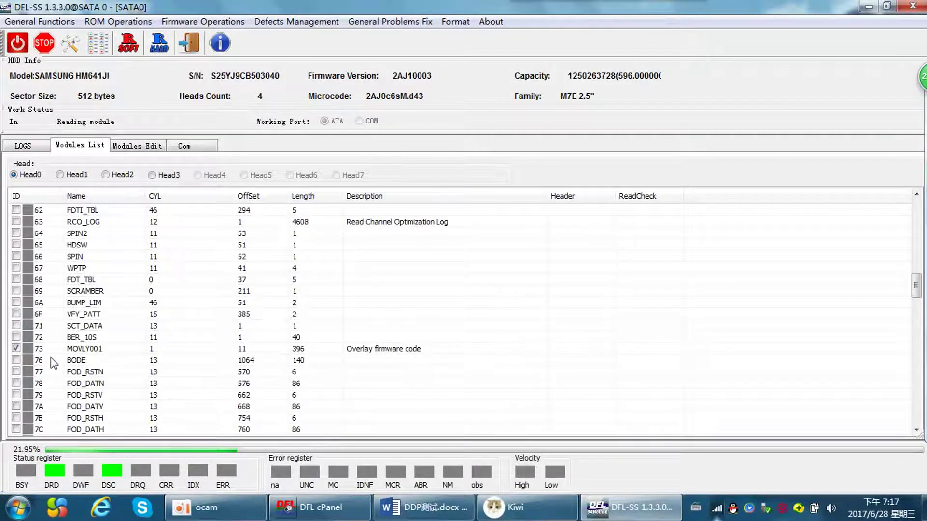
left_click(54, 349)
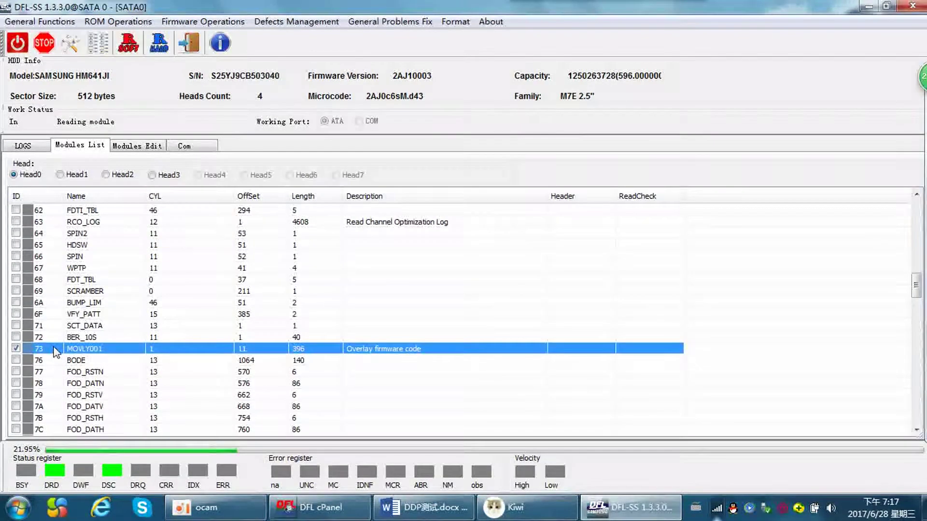